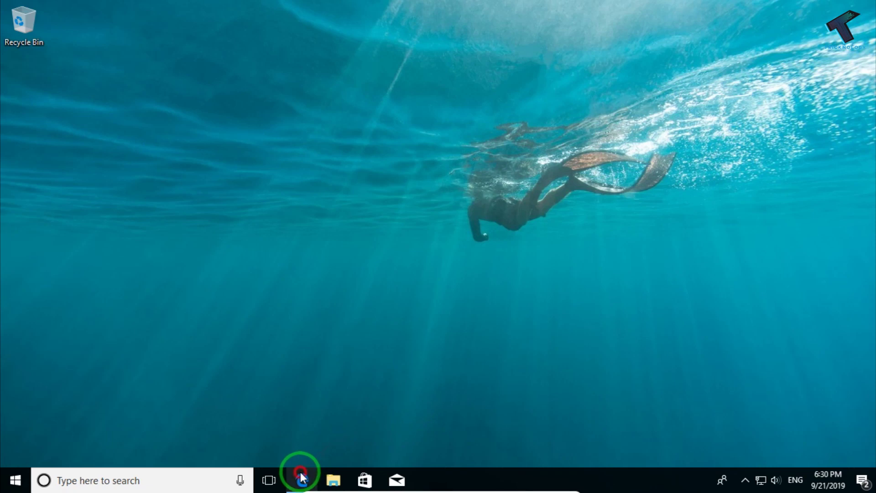
# Bring back the NETworkManager GitHub page in Edge and scroll down to the README.
pyautogui.click(301, 477)
pyautogui.scroll(9, 314, 301)
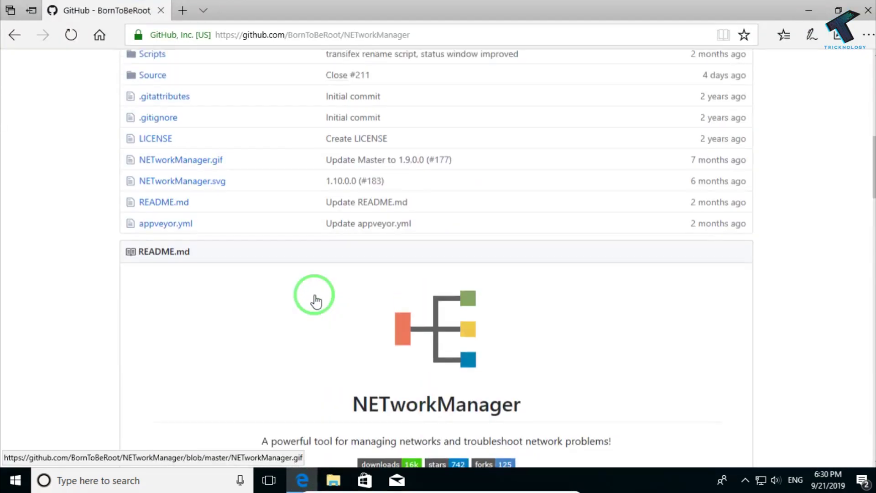
pyautogui.scroll(10, 315, 297)
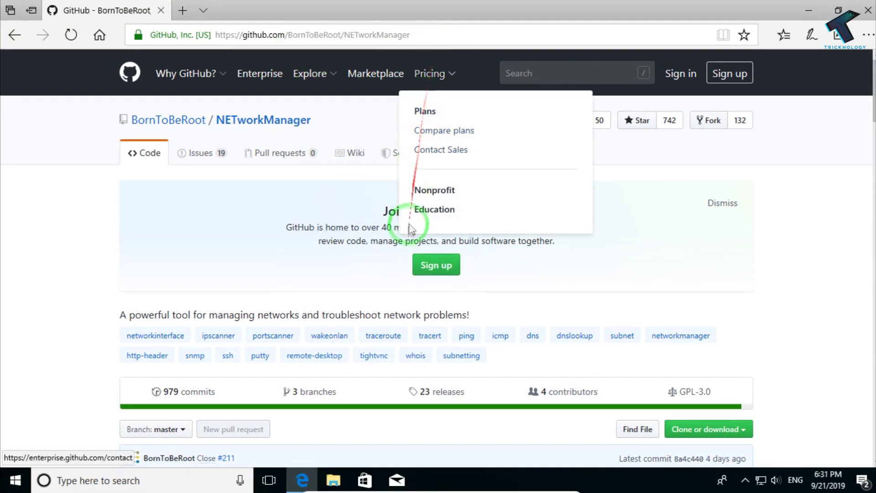
pyautogui.scroll(-2, 411, 228)
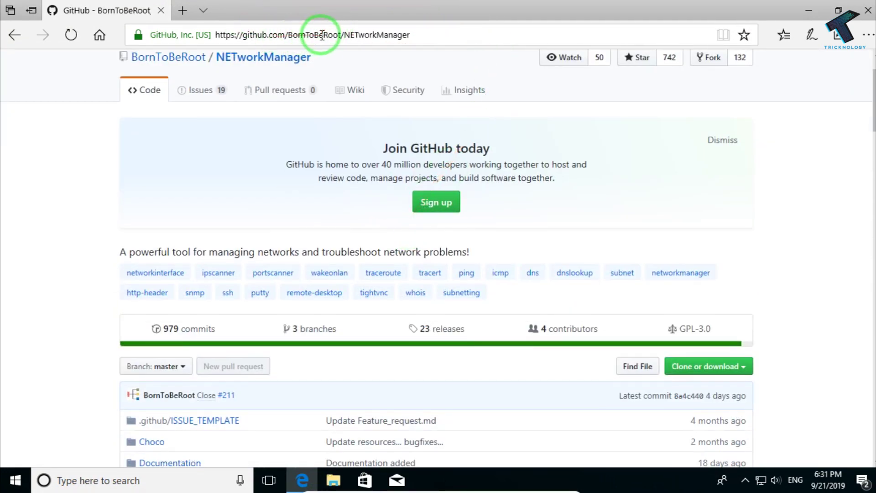
pyautogui.scroll(-9, 387, 196)
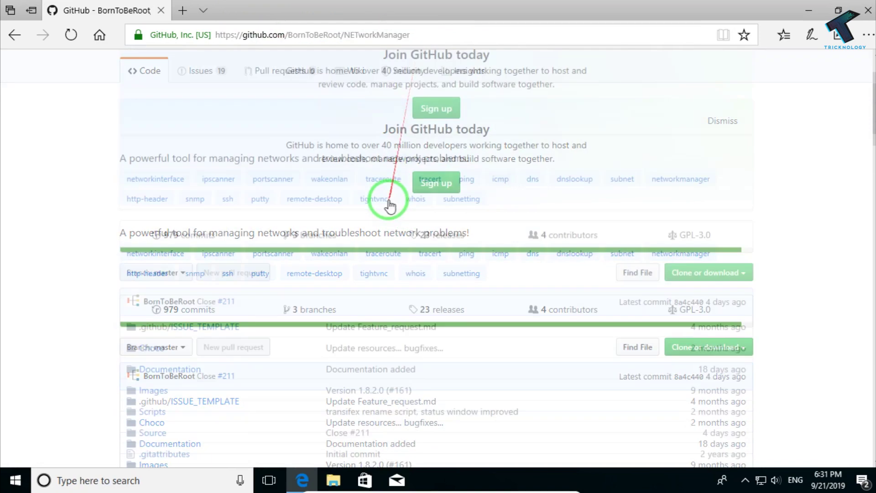
pyautogui.scroll(-7, 390, 204)
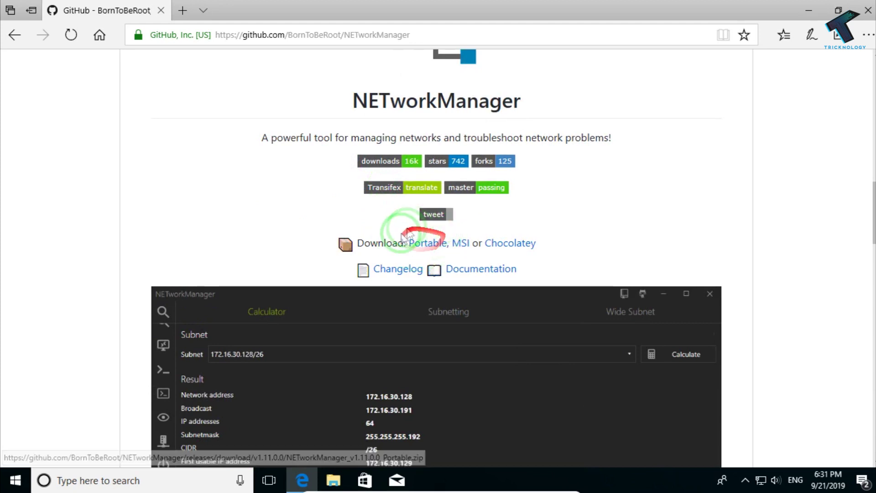
# Download and save NETworkManager_v1.11.0.0_Portable.zip (5.9 MB) from the README, then open it.
pyautogui.click(462, 248)
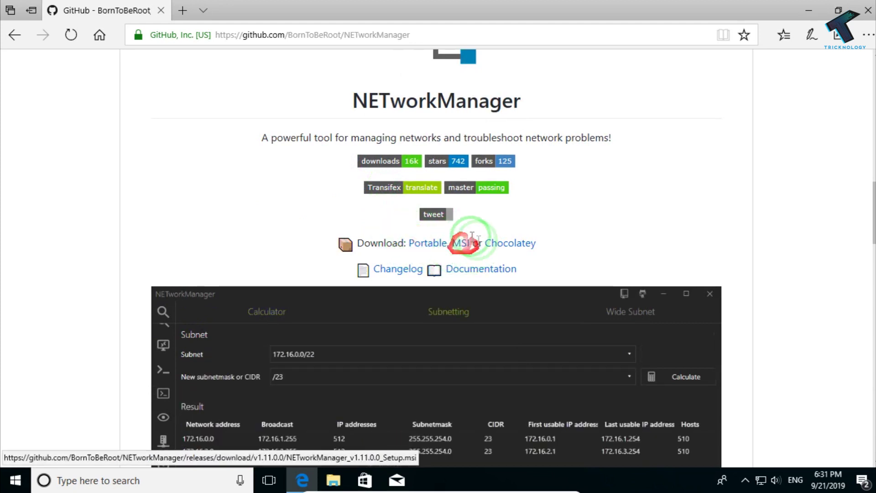
pyautogui.click(465, 246)
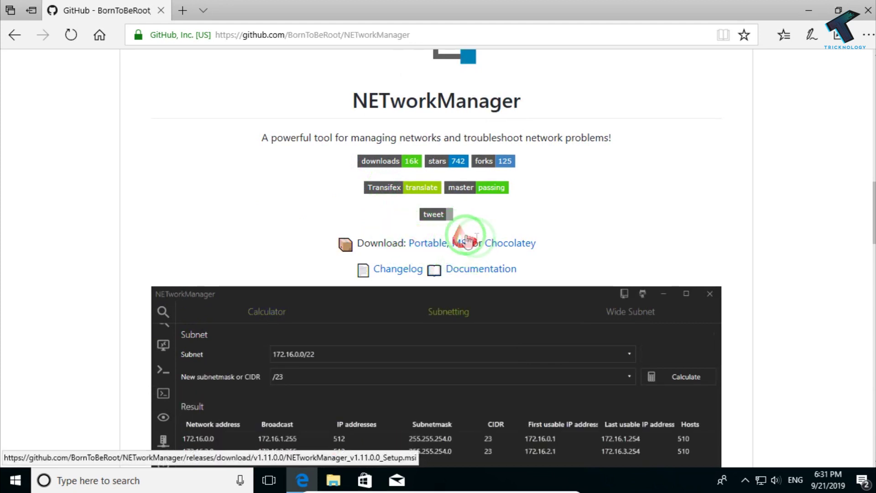
pyautogui.click(463, 245)
pyautogui.click(460, 242)
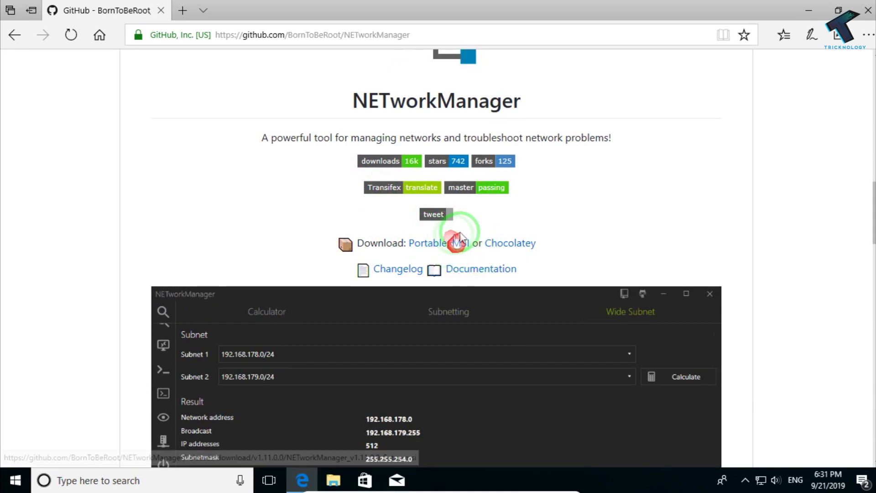
pyautogui.click(462, 241)
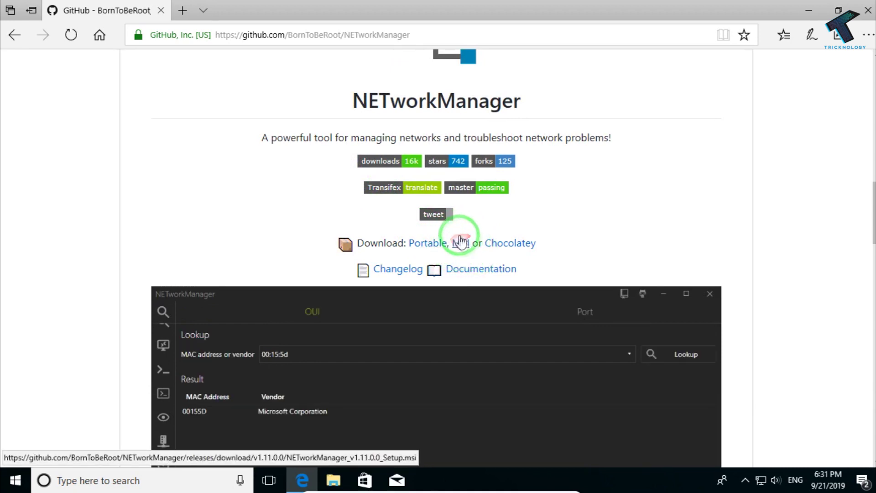
pyautogui.click(411, 237)
pyautogui.click(419, 239)
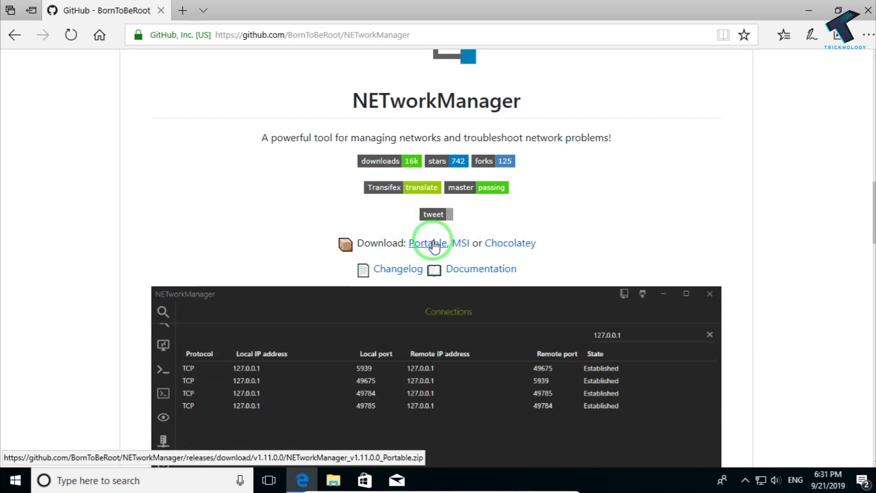
pyautogui.click(475, 243)
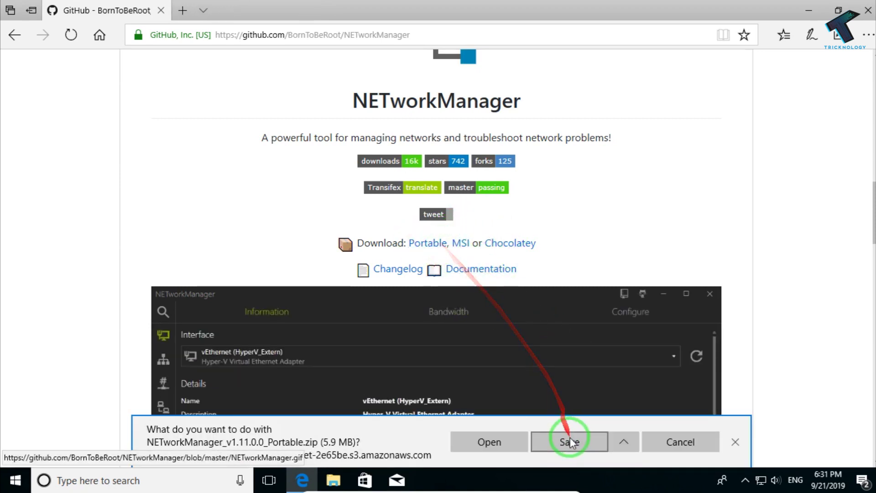
pyautogui.click(569, 443)
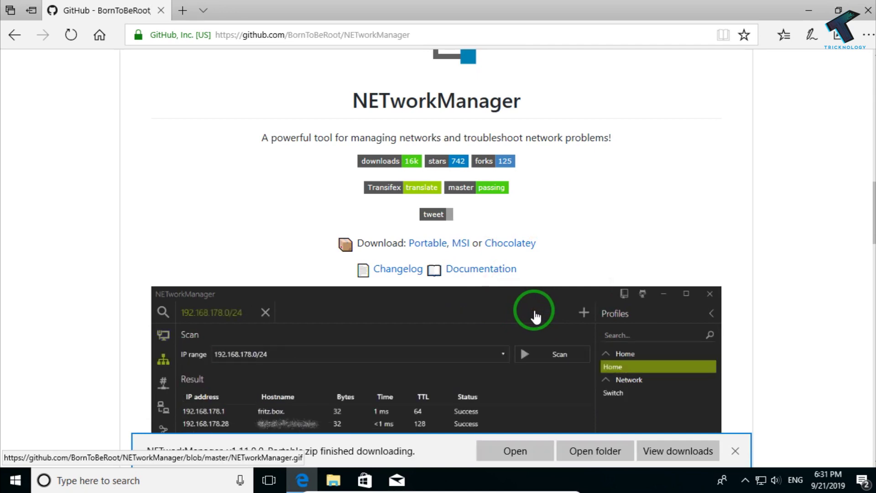
pyautogui.click(528, 449)
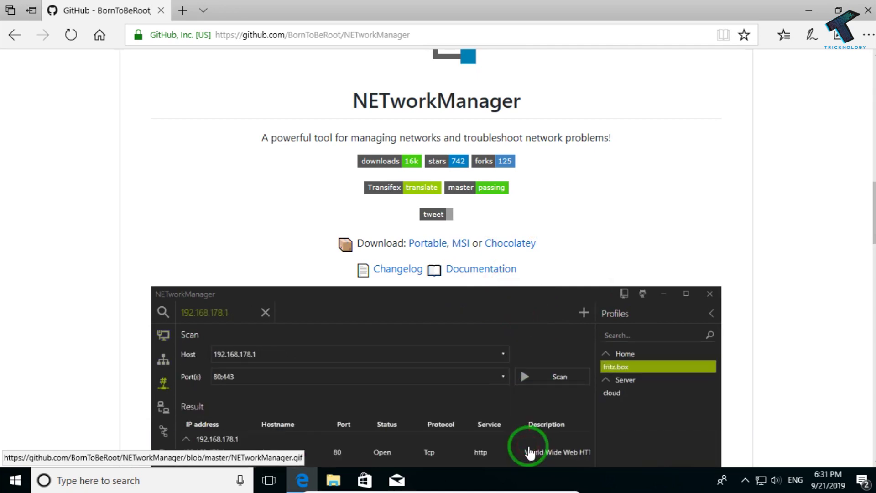
# Copy the NETworkManager folder from the zip onto the desktop and close the archive.
pyautogui.click(811, 16)
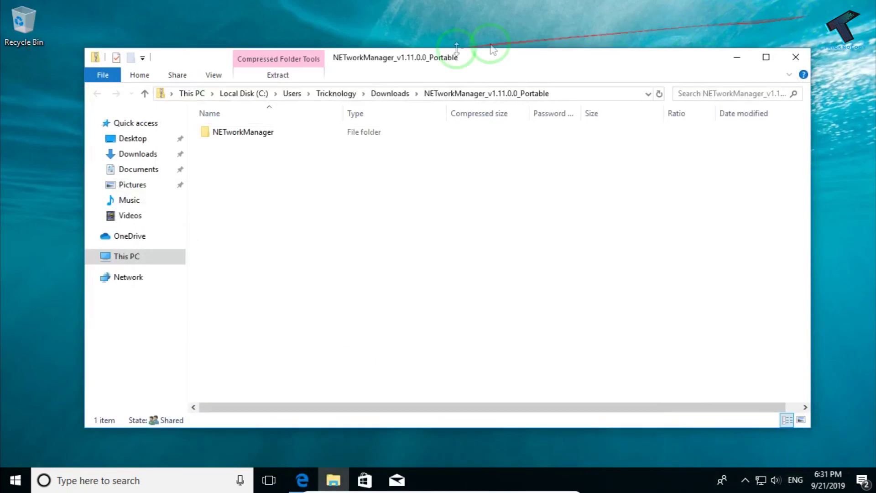
pyautogui.click(249, 135)
pyautogui.click(250, 137)
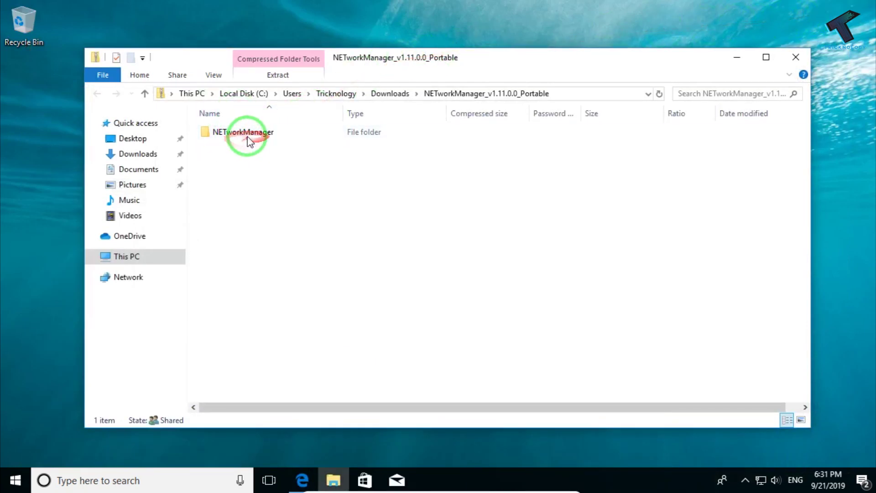
pyautogui.moveTo(248, 136); pyautogui.dragTo(32, 107)
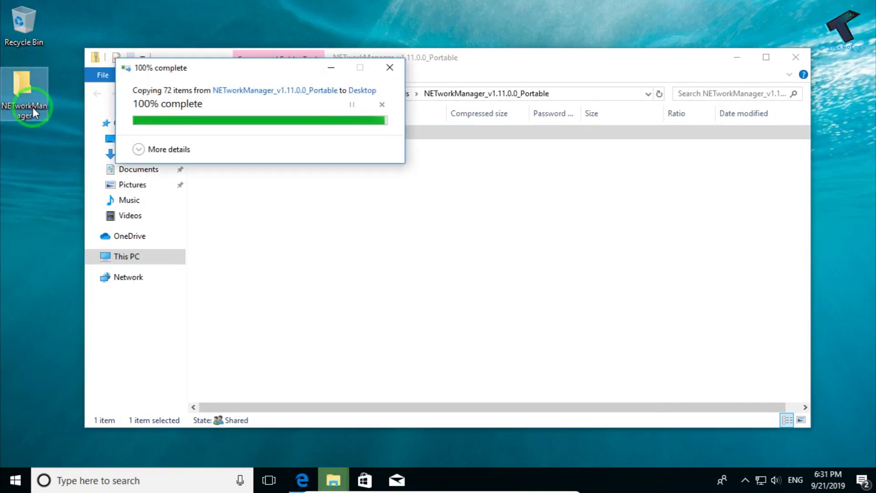
pyautogui.click(799, 57)
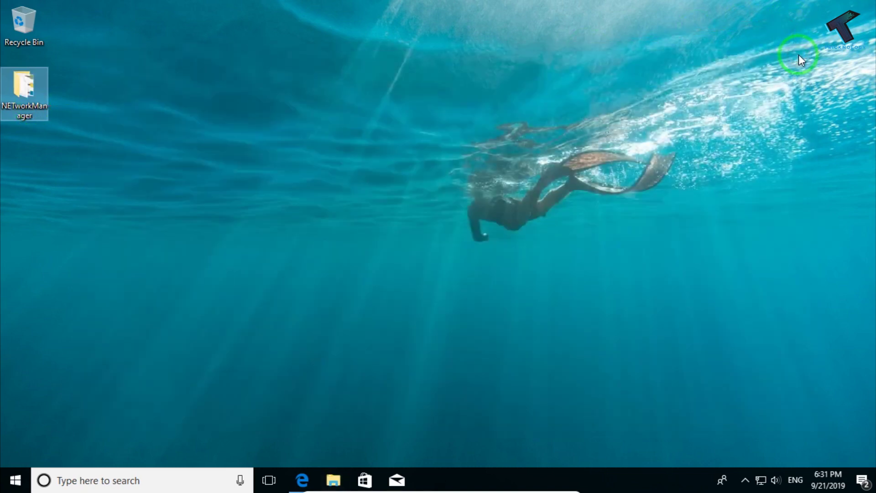
# Run NETworkManager.exe from the desktop folder, allowing it past the SmartScreen warning.
pyautogui.doubleClick(25, 110)
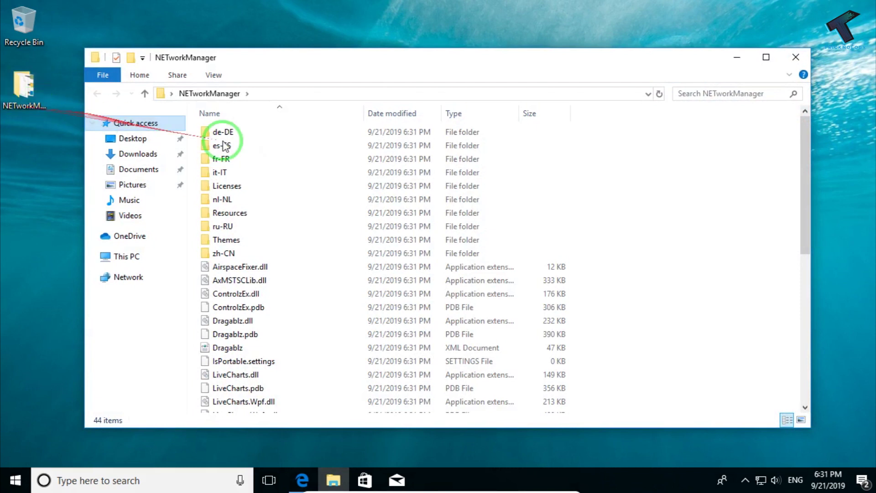
pyautogui.moveTo(804, 160); pyautogui.dragTo(801, 300)
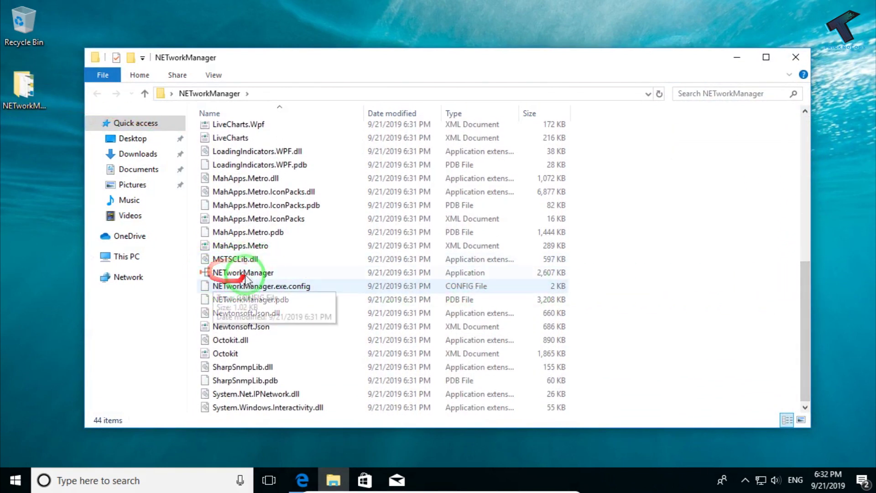
pyautogui.click(228, 273)
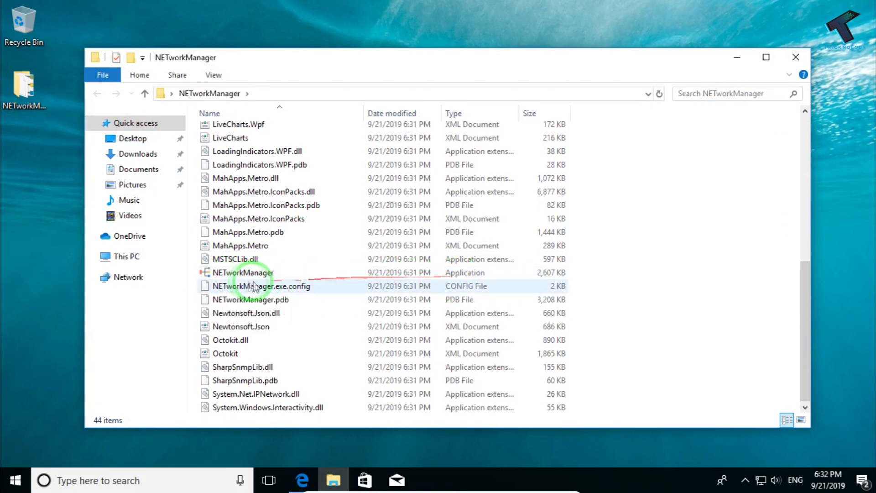
pyautogui.click(243, 272)
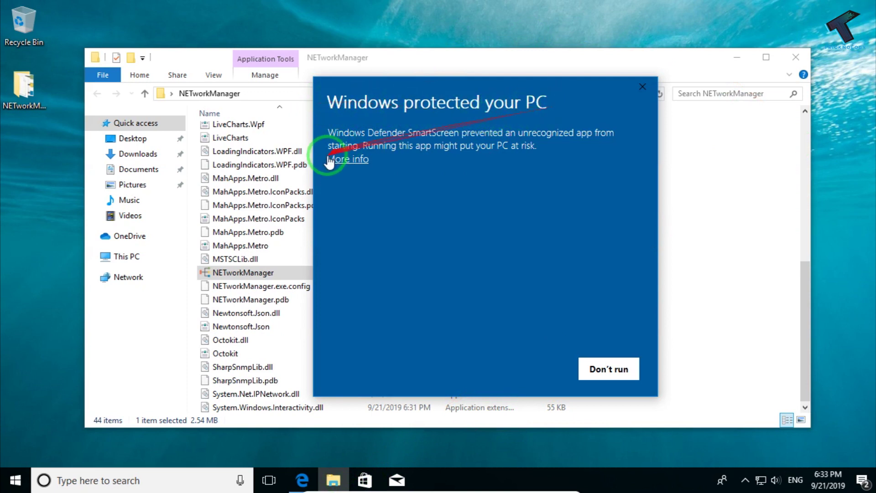
pyautogui.click(335, 160)
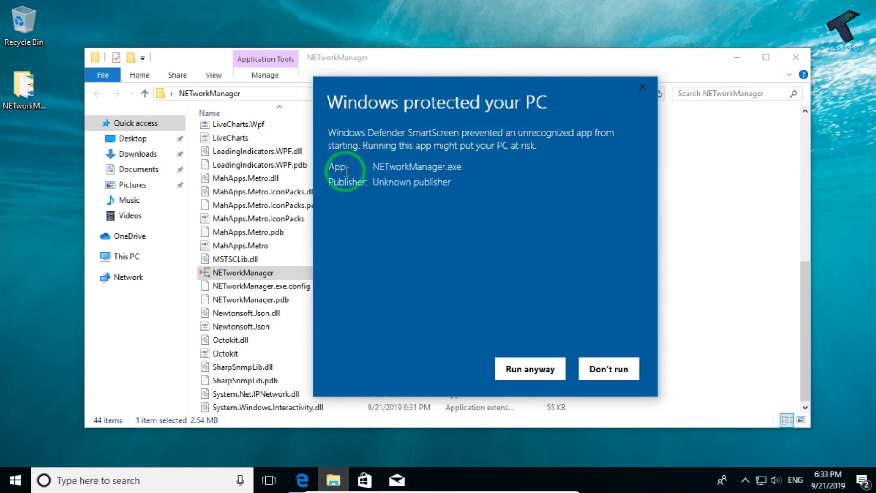
pyautogui.click(523, 370)
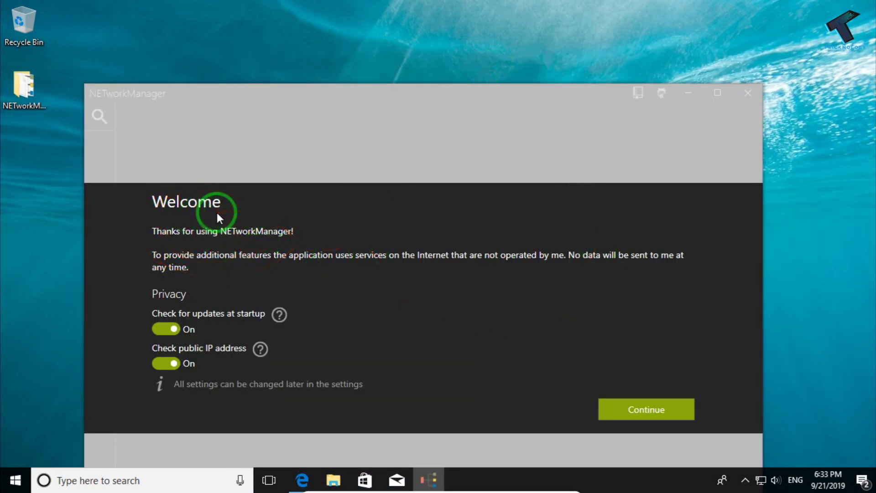
# Dismiss the welcome screen and review the Ethernet adapter's IPv4 192.168.0.104, gateway and DHCP details.
pyautogui.click(637, 411)
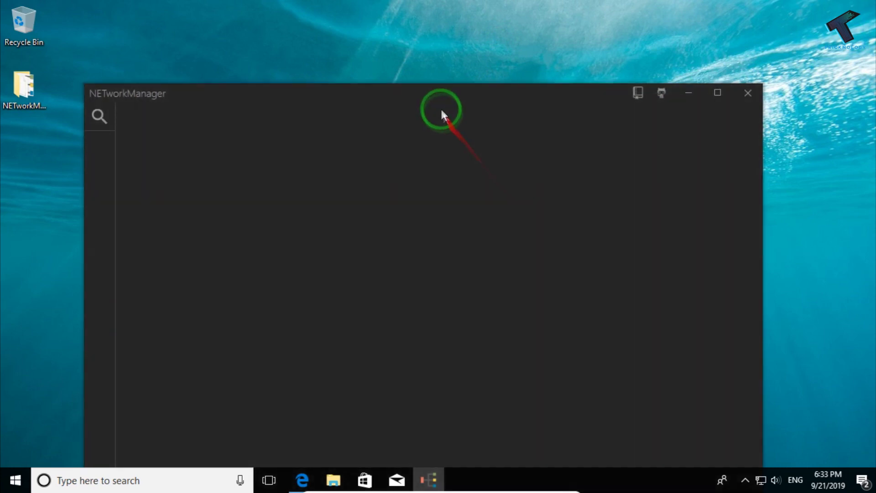
pyautogui.moveTo(439, 97); pyautogui.dragTo(428, 10)
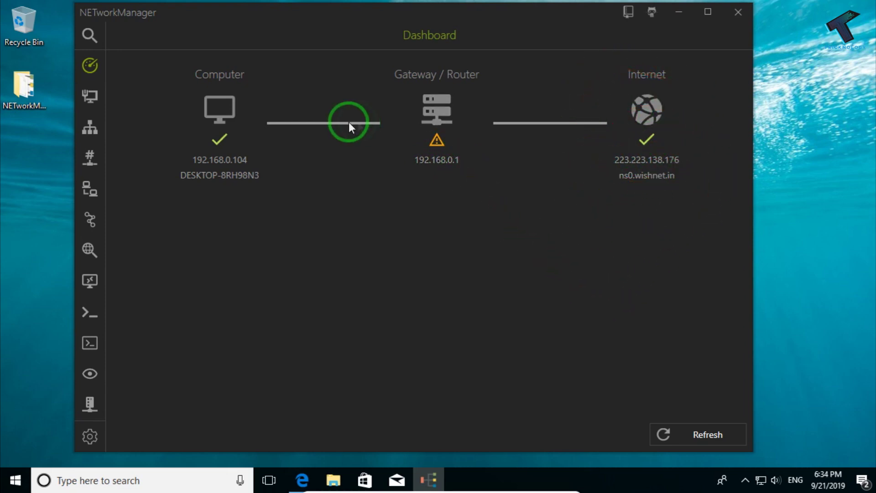
pyautogui.click(91, 98)
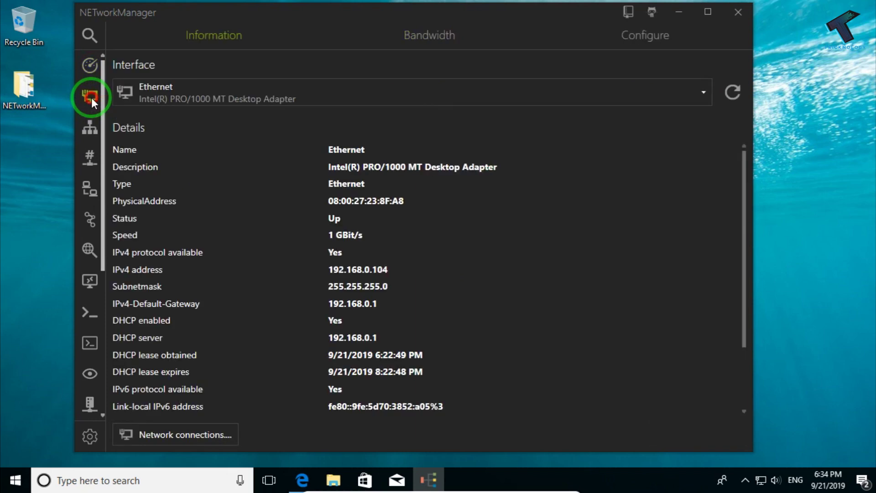
pyautogui.scroll(-3, 219, 163)
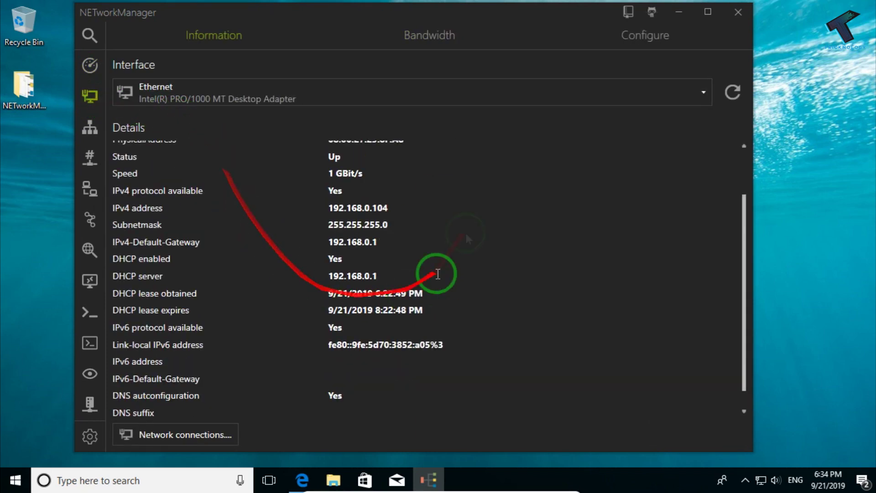
pyautogui.scroll(-1, 335, 322)
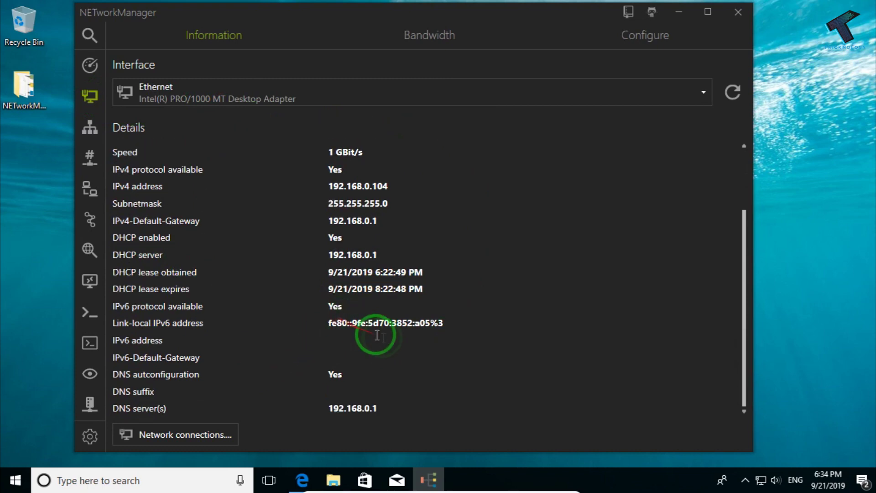
pyautogui.scroll(4, 377, 336)
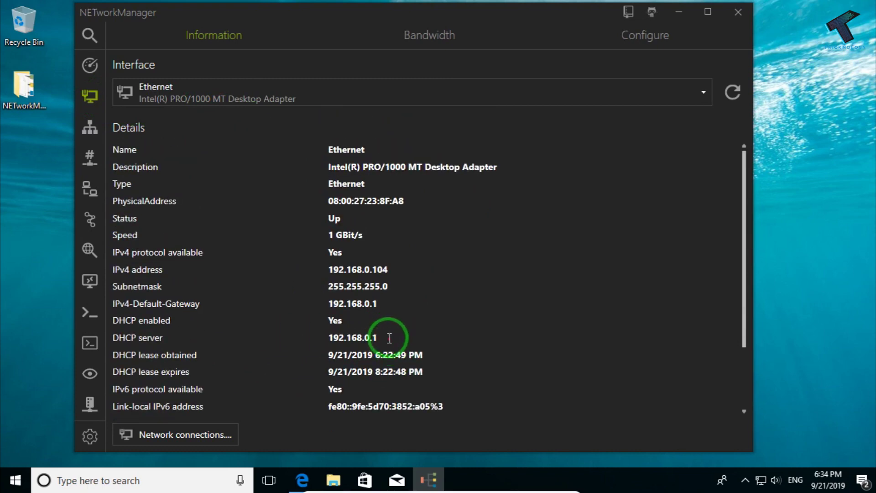
pyautogui.scroll(-1, 390, 338)
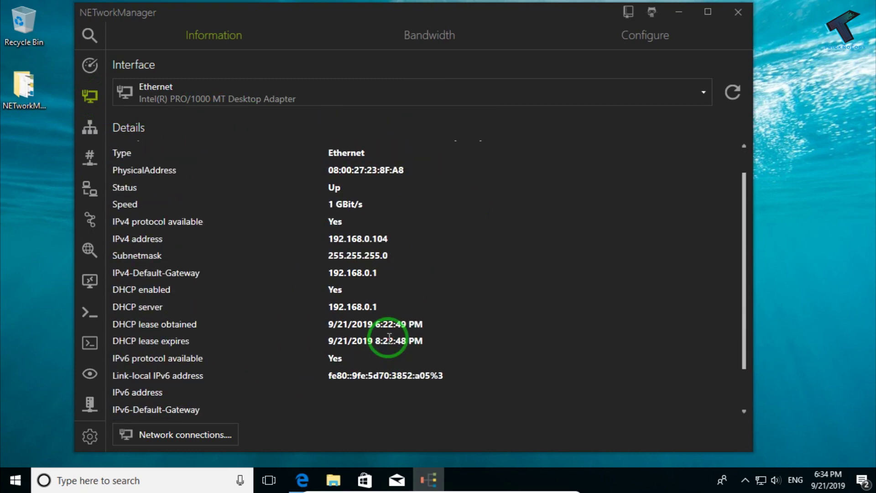
# Scan 192.168.0.0/24 and inspect found hosts 192.168.0.104 and 192.168.0.106 among the three.
pyautogui.click(91, 130)
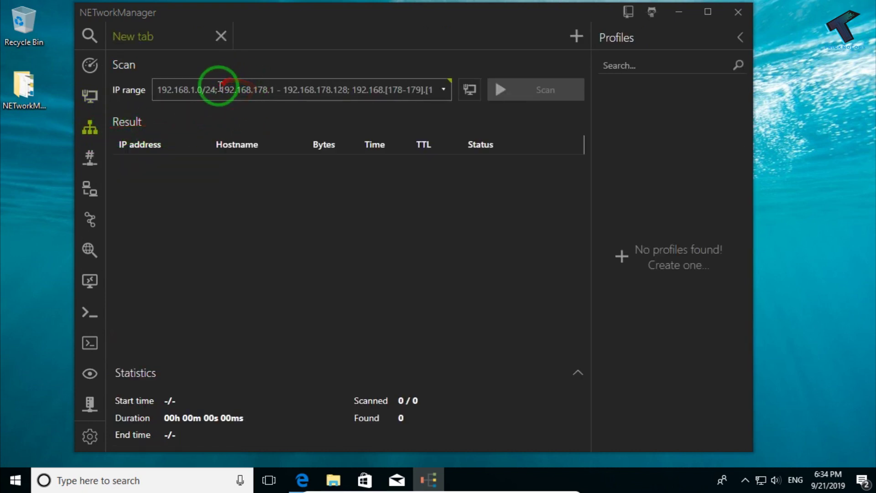
pyautogui.click(220, 87)
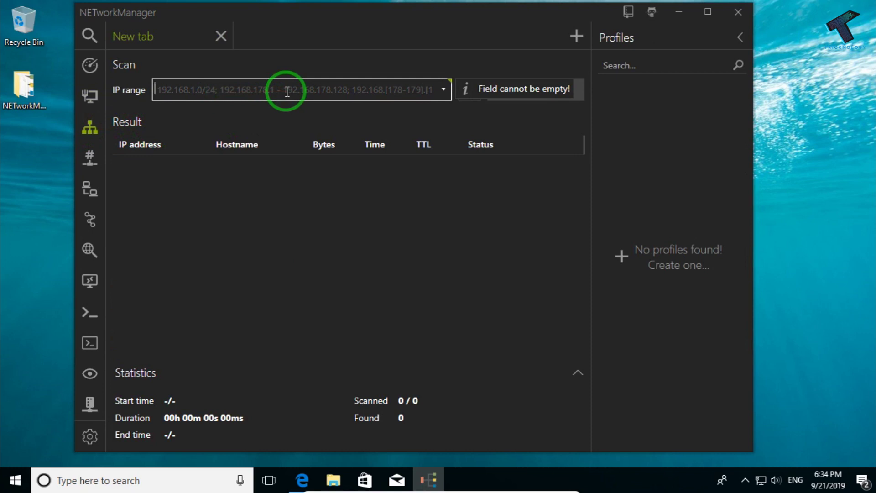
pyautogui.write('19')
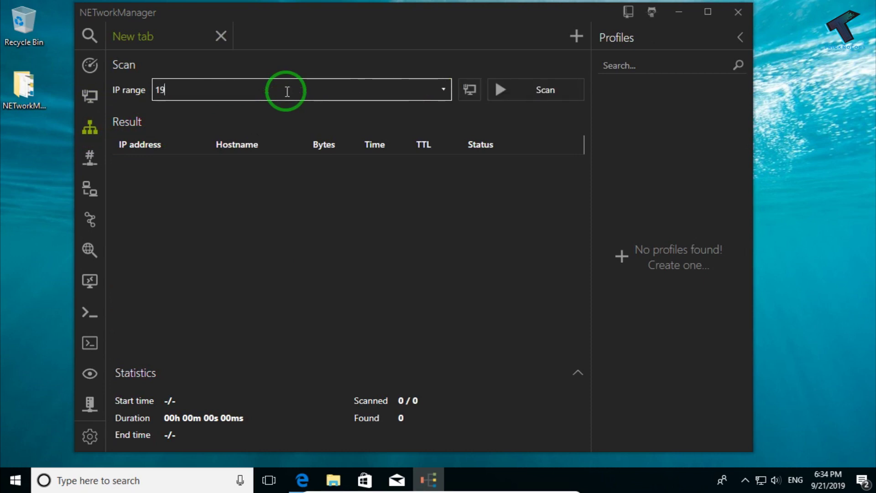
pyautogui.write('2.168.0.')
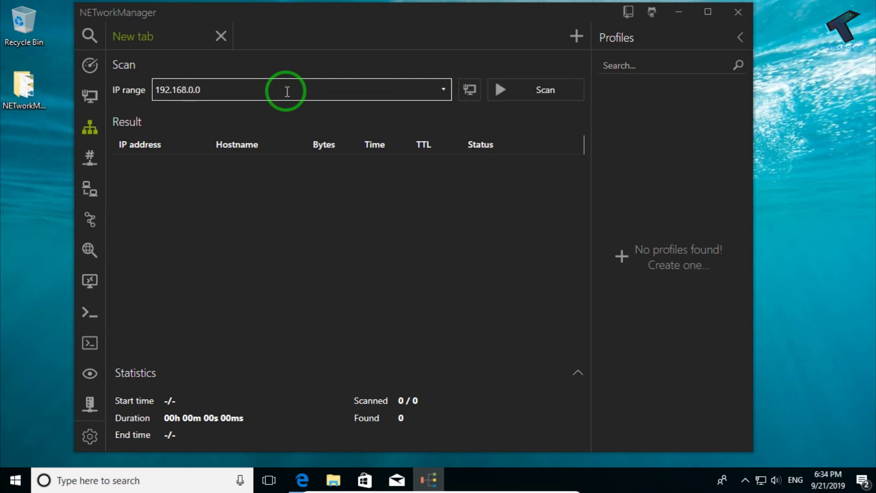
pyautogui.write('0/24')
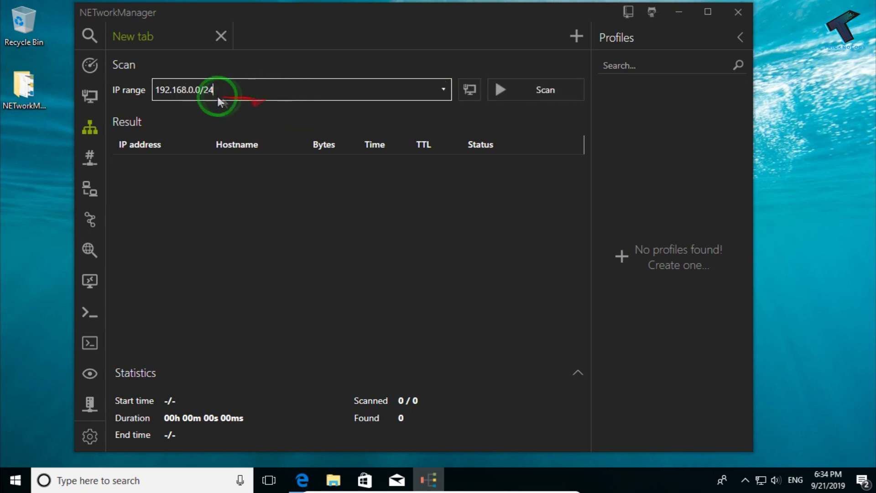
pyautogui.click(548, 94)
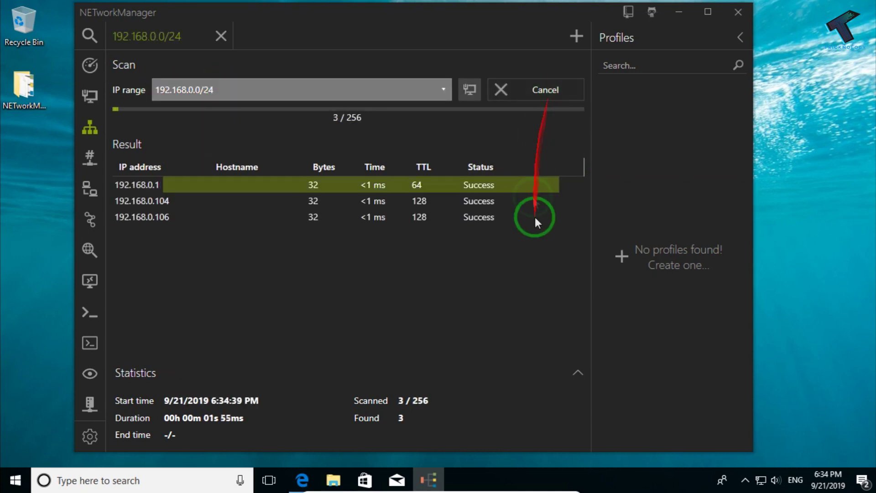
pyautogui.click(167, 206)
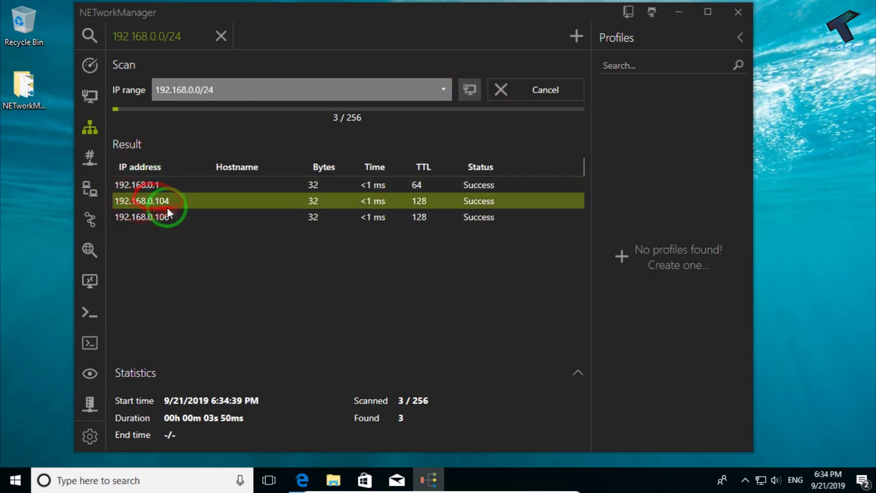
pyautogui.click(168, 216)
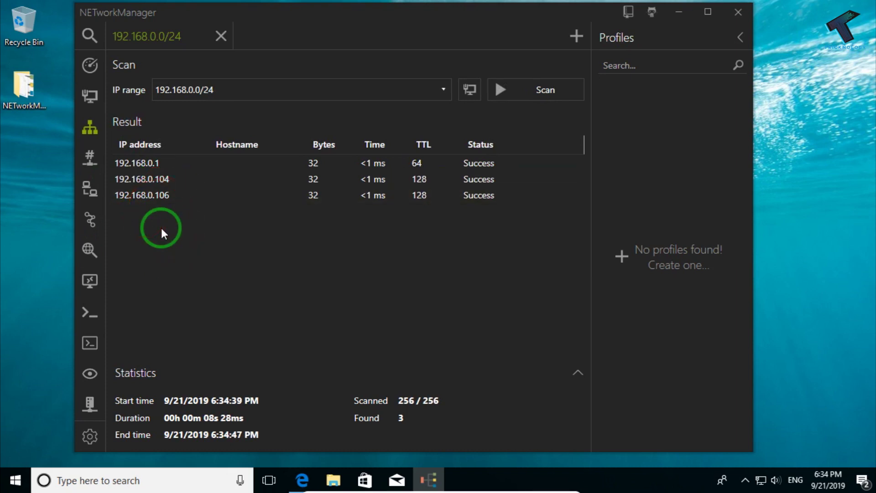
pyautogui.click(89, 161)
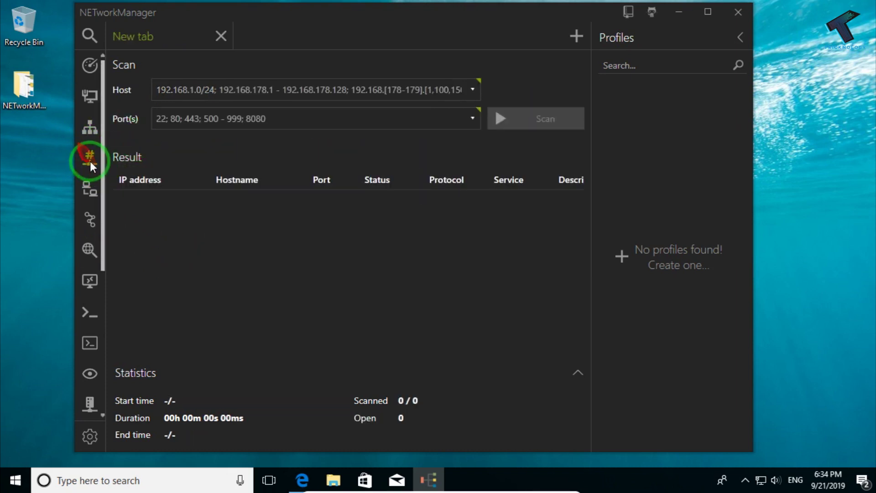
# Scan port 80 on host 192.168.0.104, finishing 1/1 with 0 open ports.
pyautogui.click(201, 95)
pyautogui.write('192.168.0.104')
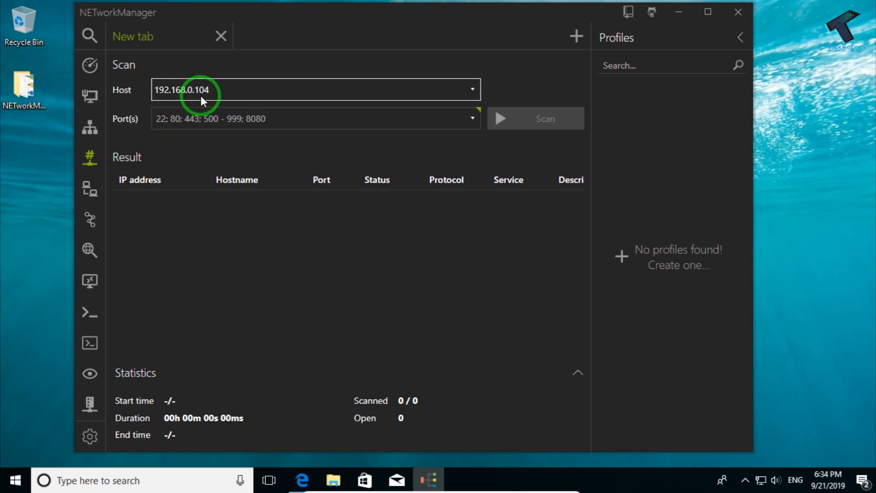
pyautogui.click(200, 118)
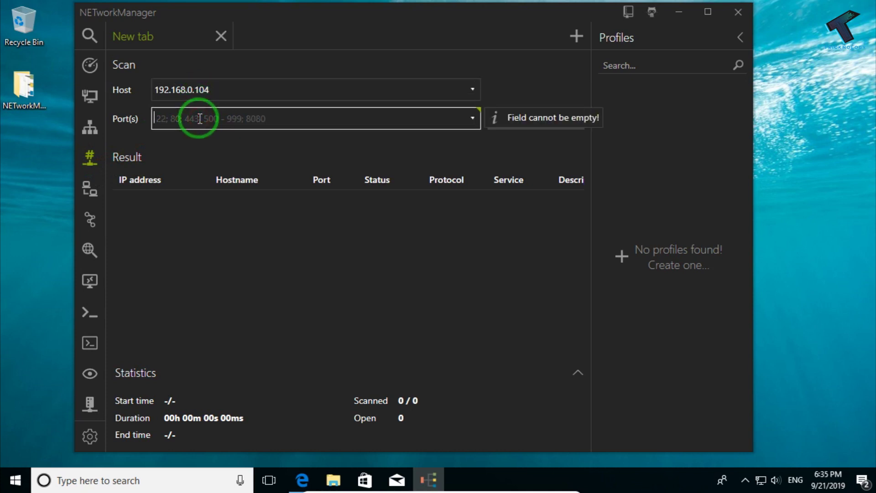
pyautogui.write('80')
pyautogui.click(515, 122)
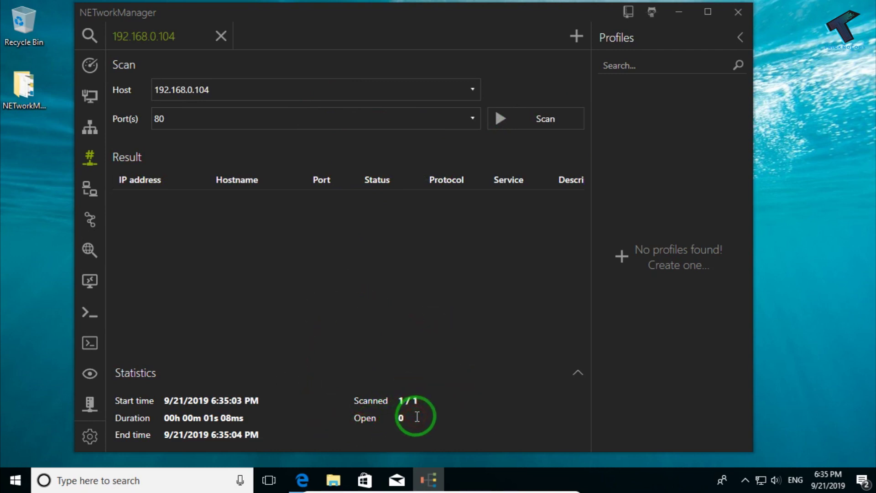
# Ping google.com (172.217.160.142) for 14 replies averaging 43 ms, then stop it.
pyautogui.click(88, 185)
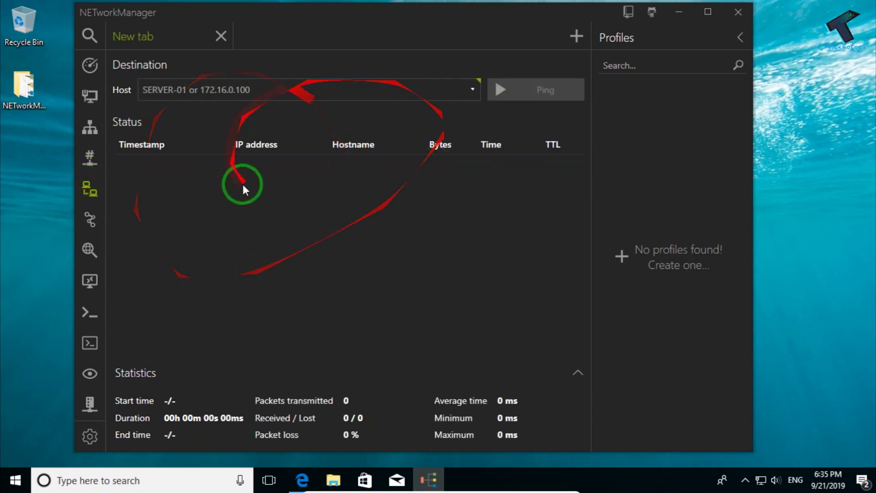
pyautogui.click(258, 90)
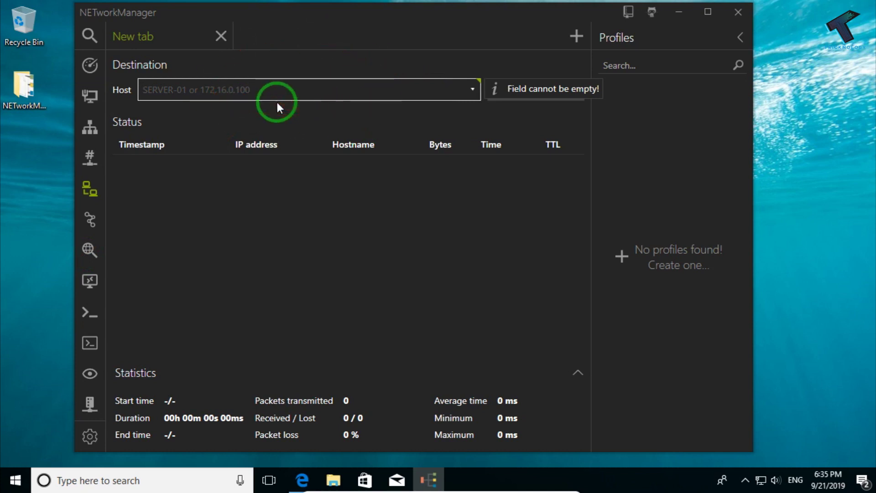
pyautogui.write('google.com')
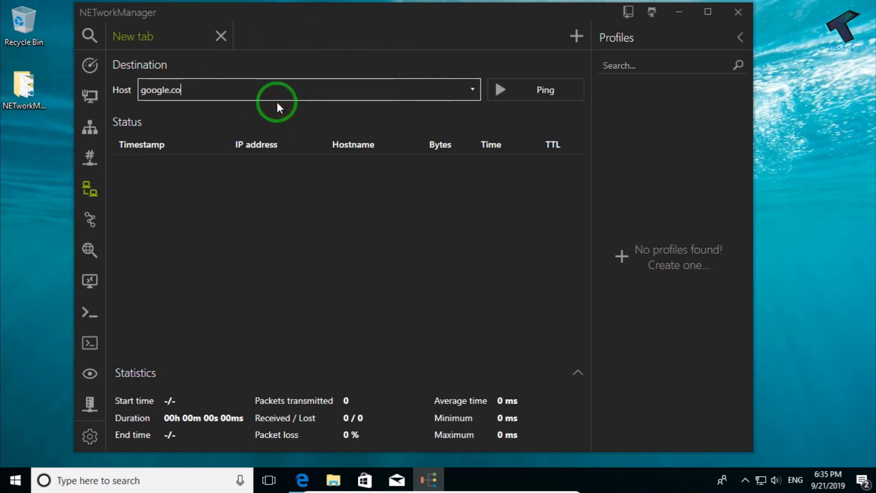
pyautogui.click(569, 94)
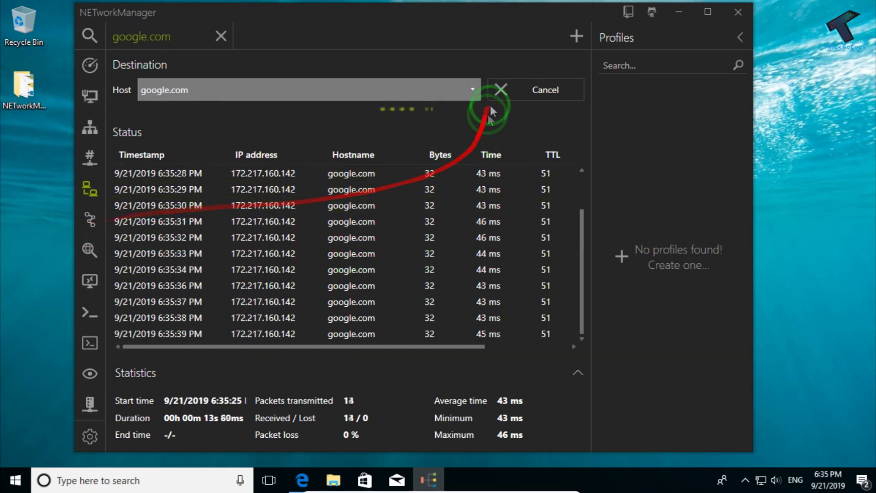
pyautogui.click(500, 90)
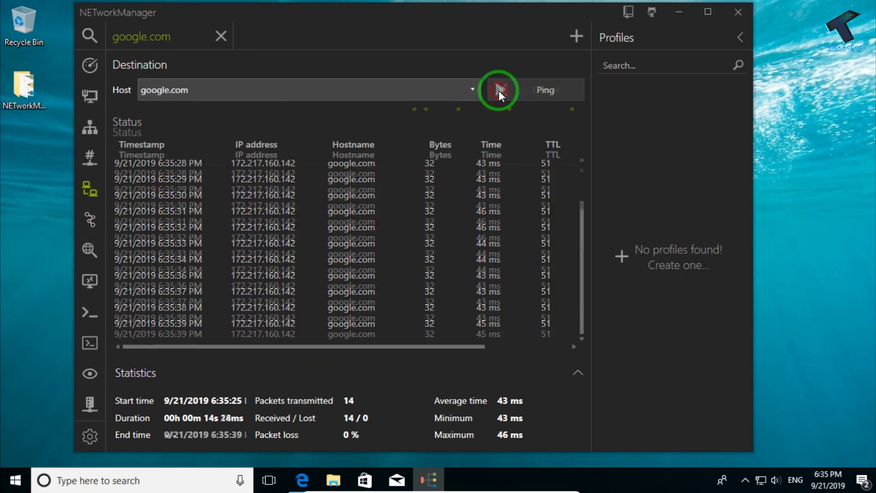
# Trace the route to google.com, getting 13 hops ending at 172.217.160.142.
pyautogui.click(90, 223)
pyautogui.click(225, 94)
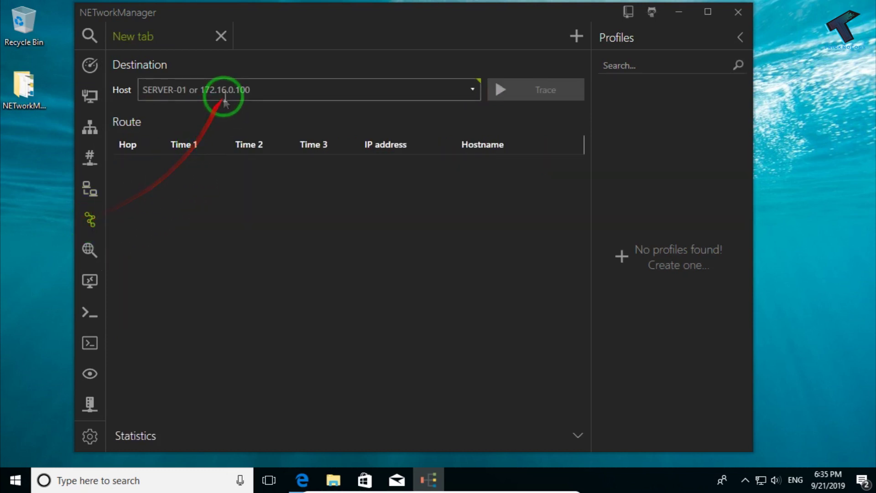
pyautogui.write('google.com')
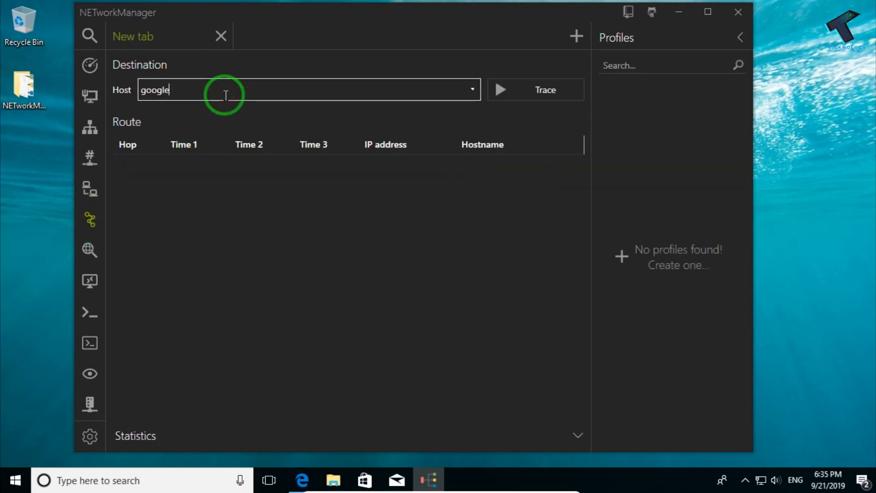
pyautogui.click(523, 98)
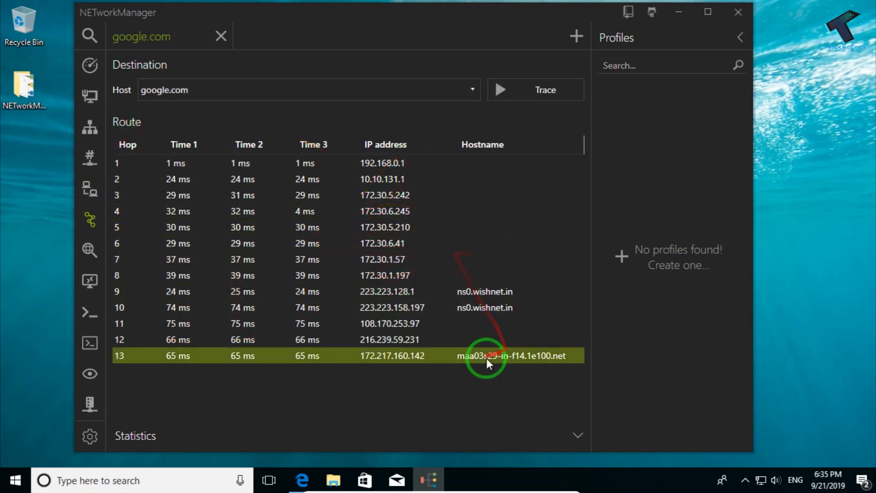
# Run a DNS lookup for google.com.
pyautogui.click(91, 251)
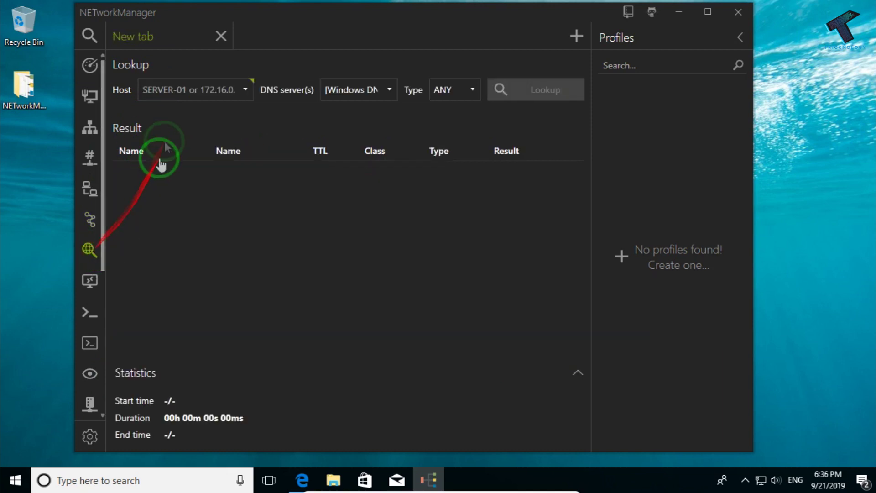
pyautogui.click(178, 94)
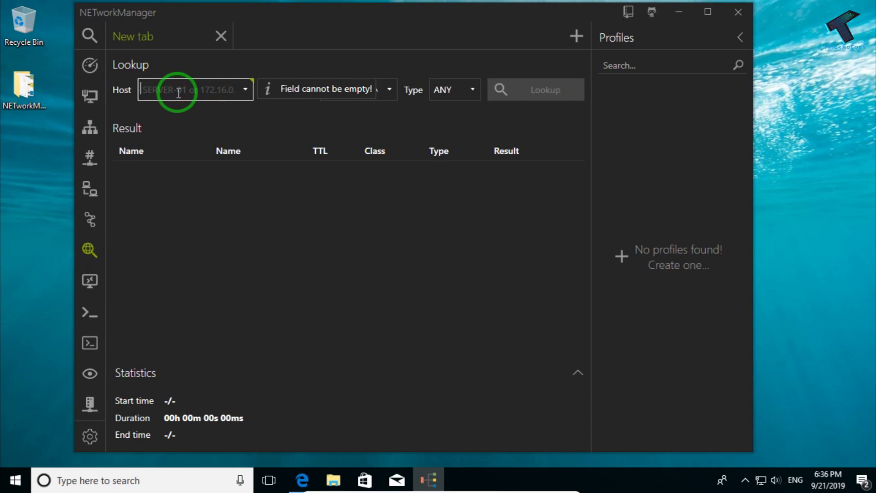
pyautogui.write('google.com')
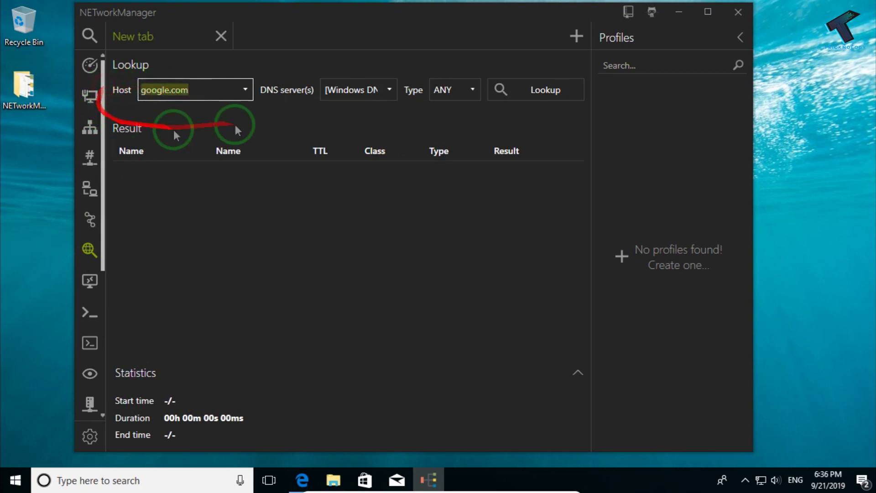
pyautogui.doubleClick(182, 90)
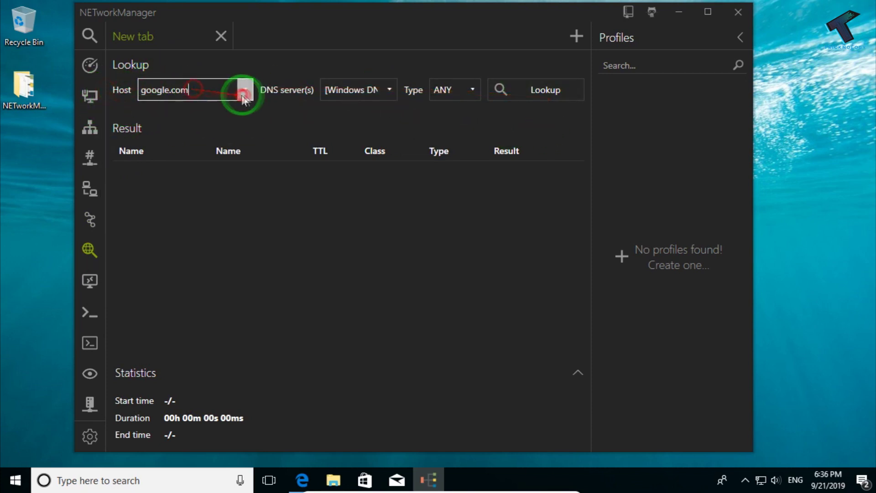
pyautogui.click(547, 94)
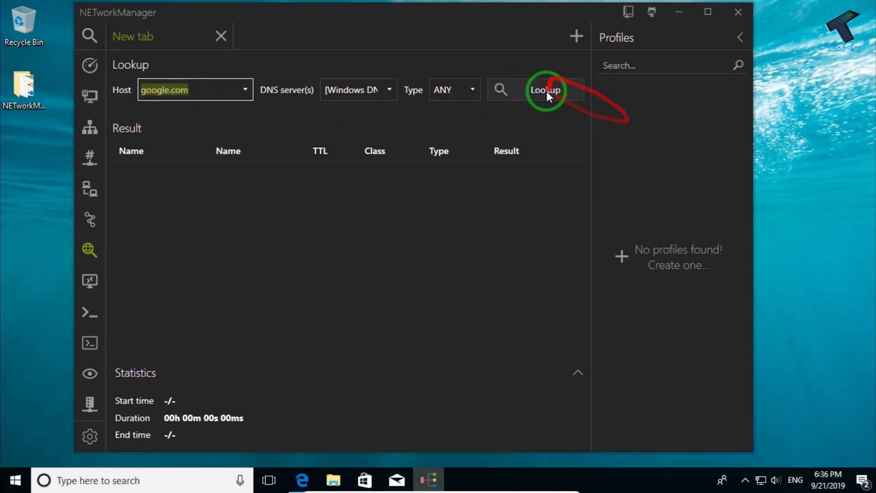
pyautogui.click(547, 92)
# Browse the returned A 172.217.160.142, NS, MX and AAAA records.
pyautogui.scroll(-1, 528, 174)
pyautogui.click(529, 182)
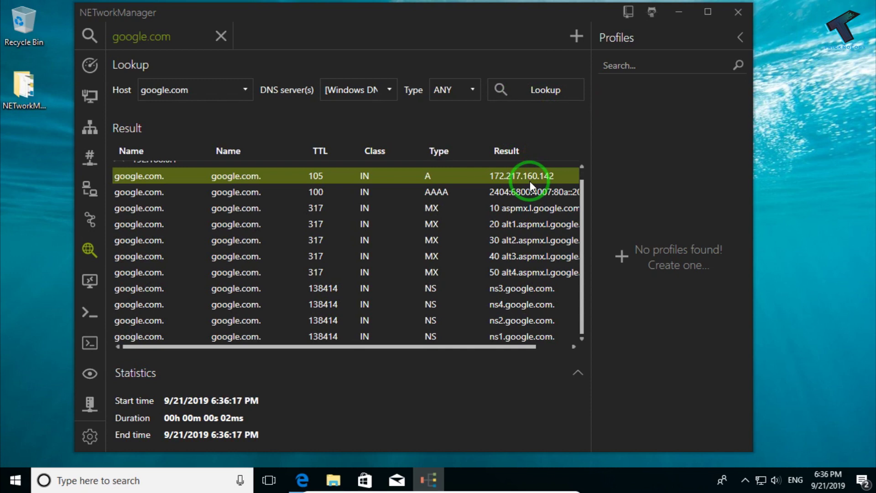
pyautogui.click(536, 290)
pyautogui.moveTo(535, 289); pyautogui.dragTo(530, 340)
pyautogui.click(526, 335)
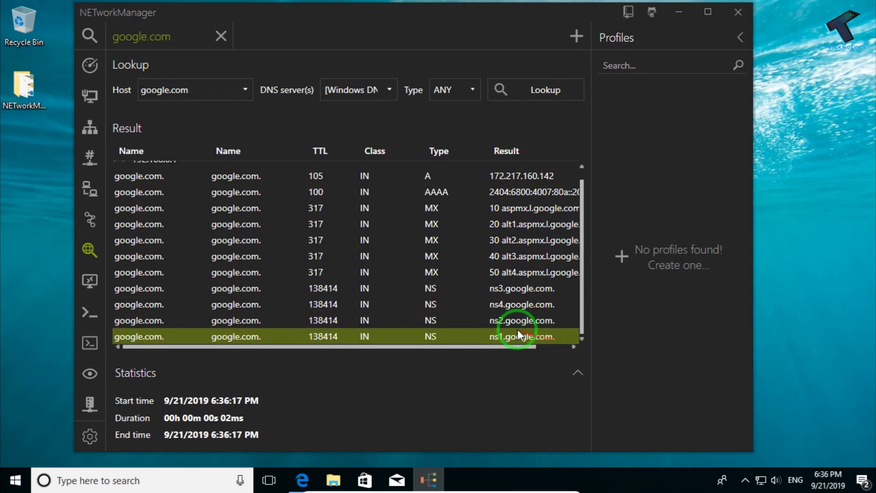
pyautogui.moveTo(518, 329); pyautogui.dragTo(504, 322)
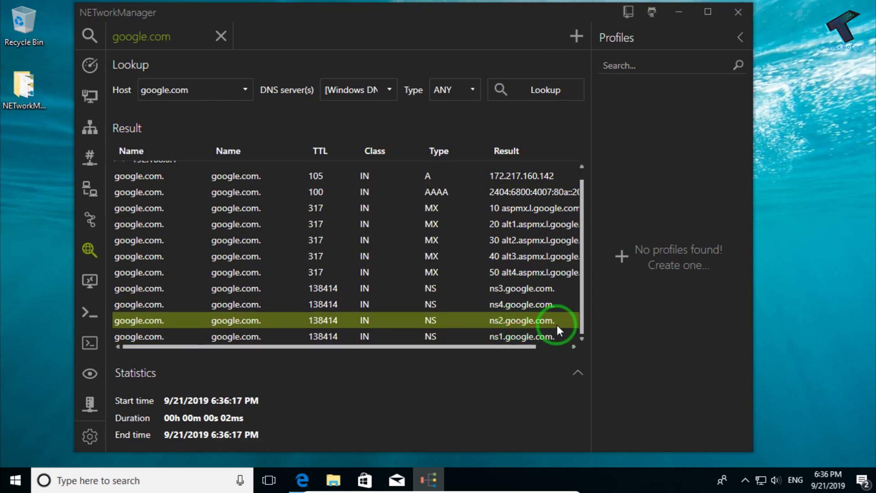
pyautogui.moveTo(536, 321); pyautogui.dragTo(84, 279)
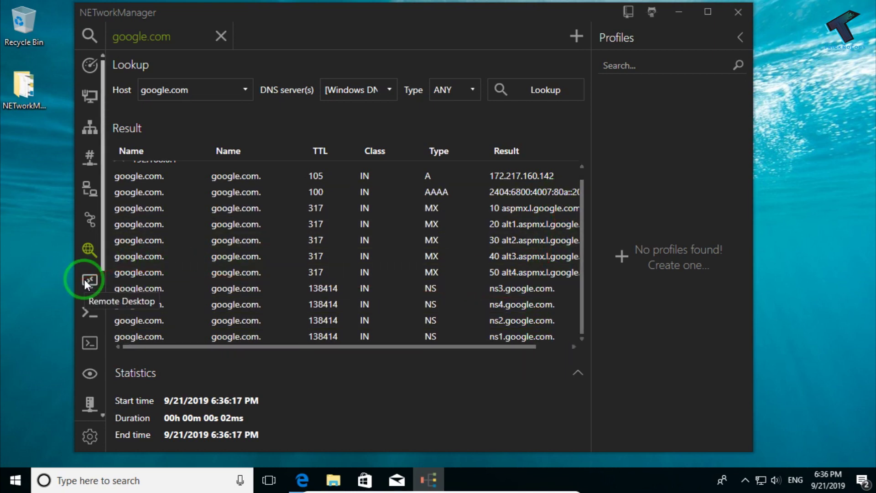
# Start a new Remote Desktop connection to a 192 host, then cancel it.
pyautogui.click(85, 280)
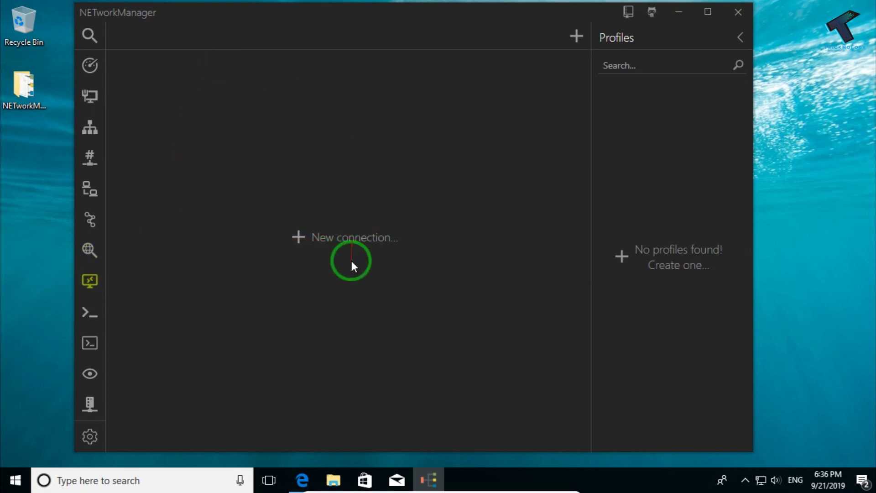
pyautogui.click(333, 240)
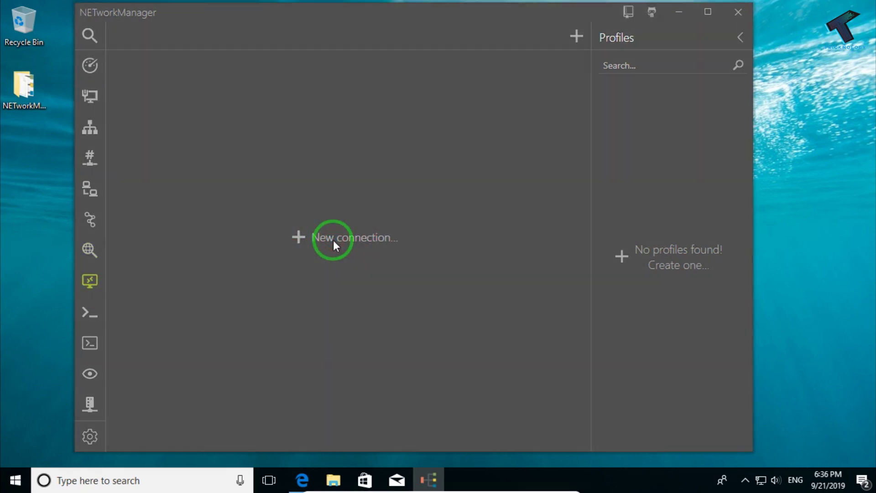
pyautogui.click(437, 219)
pyautogui.write('192.168.0.106')
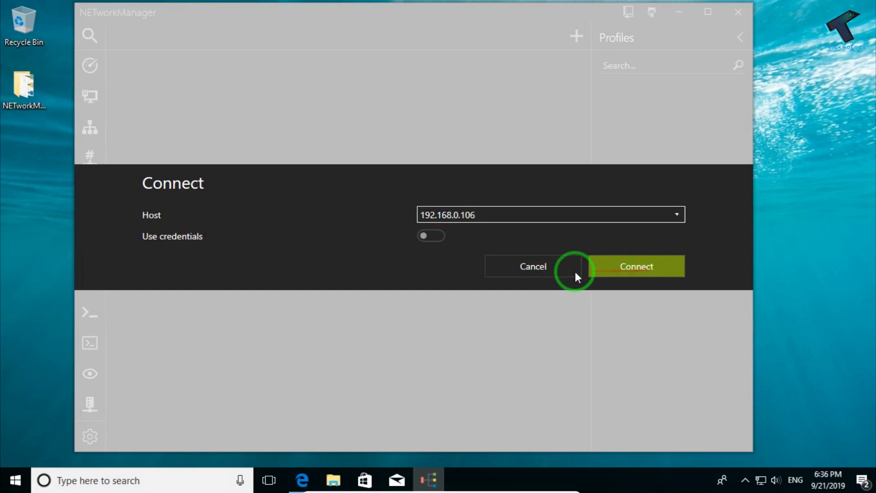
pyautogui.click(551, 271)
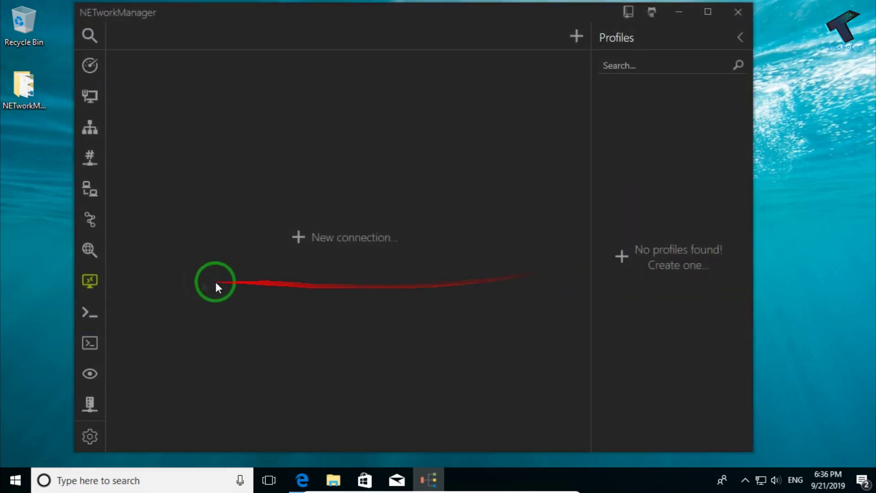
# Start a new PowerShell connection, then cancel it.
pyautogui.scroll(-2, 92, 279)
pyautogui.click(89, 251)
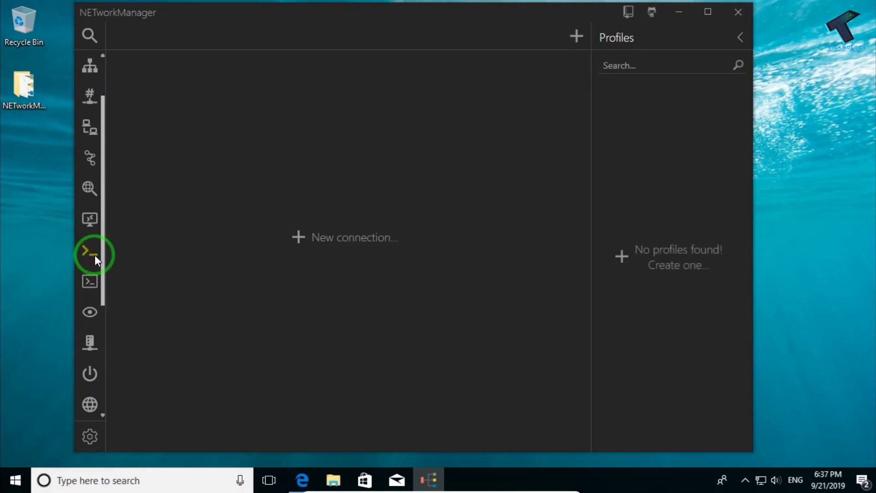
pyautogui.click(298, 237)
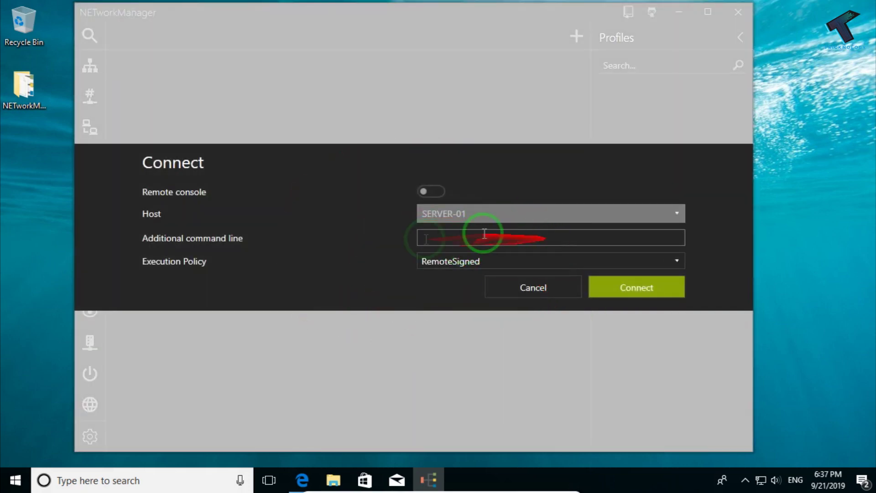
pyautogui.click(565, 292)
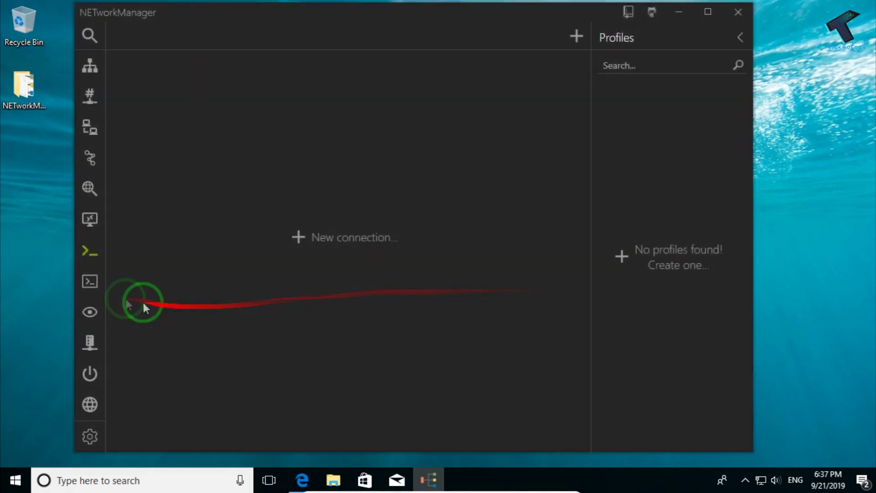
# Visit the PuTTY, TigerVNC and Wake on LAN tools, ending on HTTP Headers.
pyautogui.click(93, 283)
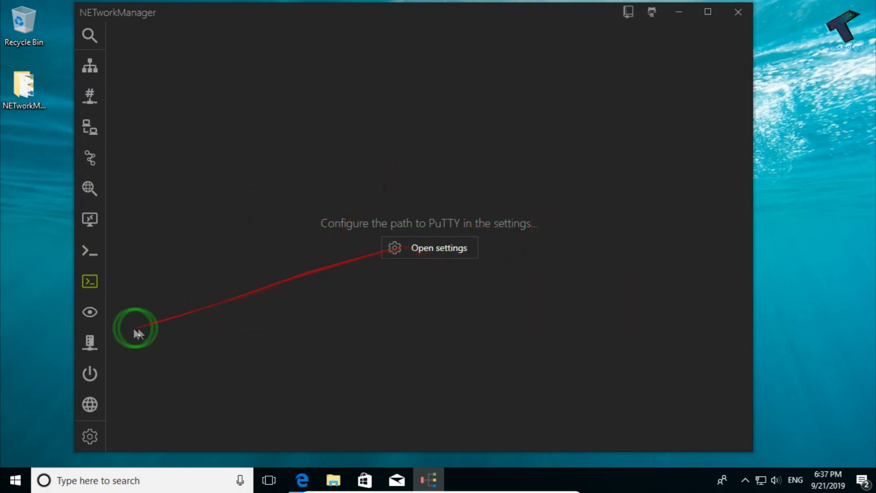
pyautogui.scroll(-1, 93, 312)
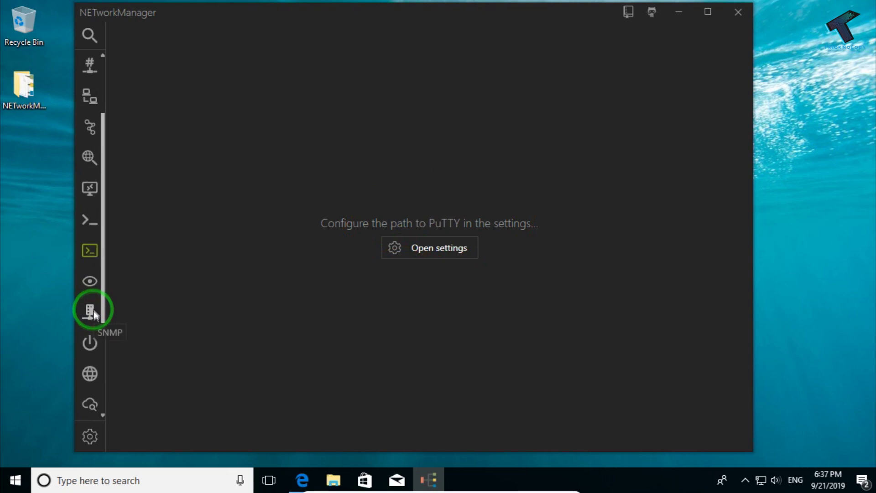
pyautogui.click(91, 283)
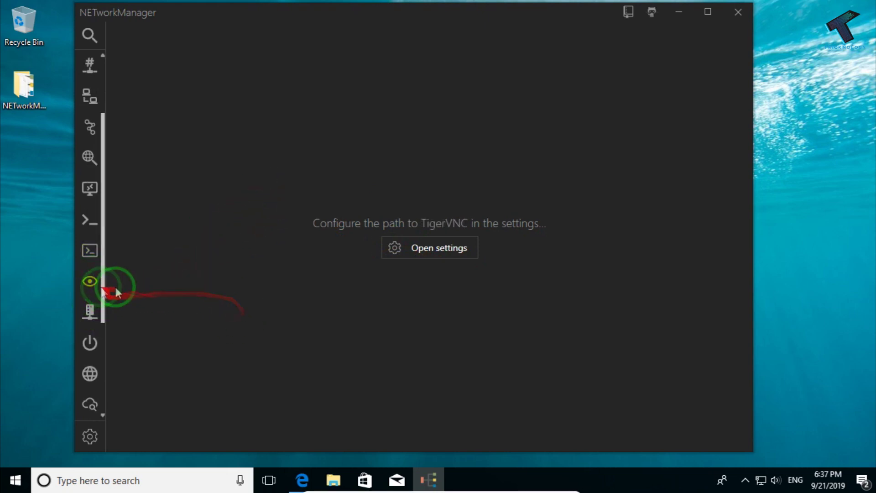
pyautogui.scroll(-1, 87, 310)
pyautogui.click(86, 310)
pyautogui.scroll(-3, 98, 258)
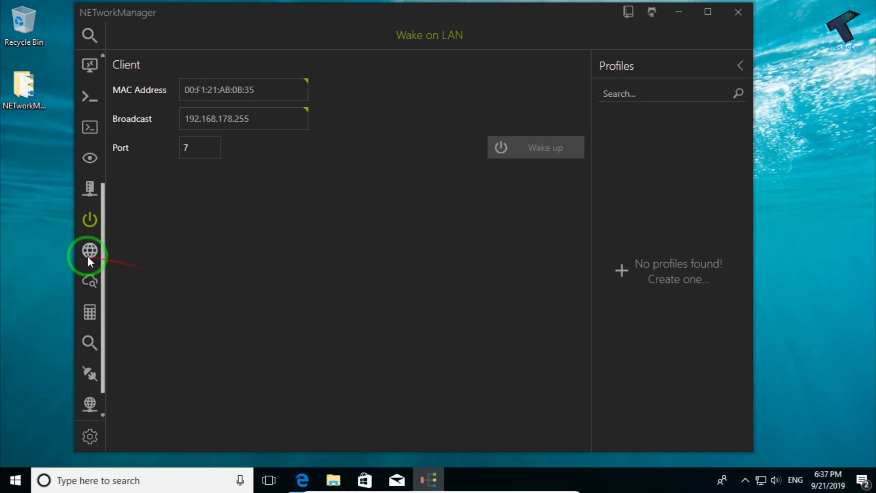
pyautogui.click(88, 252)
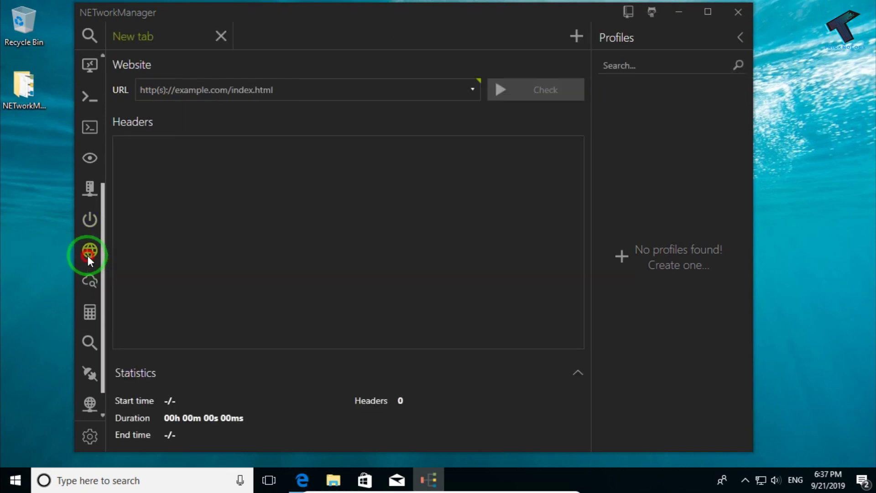
pyautogui.click(228, 93)
pyautogui.write('https://')
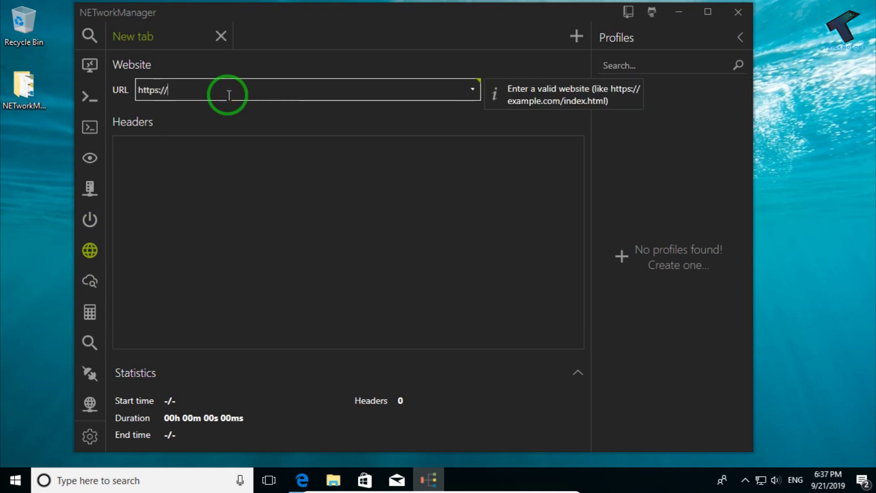
pyautogui.write('google.com')
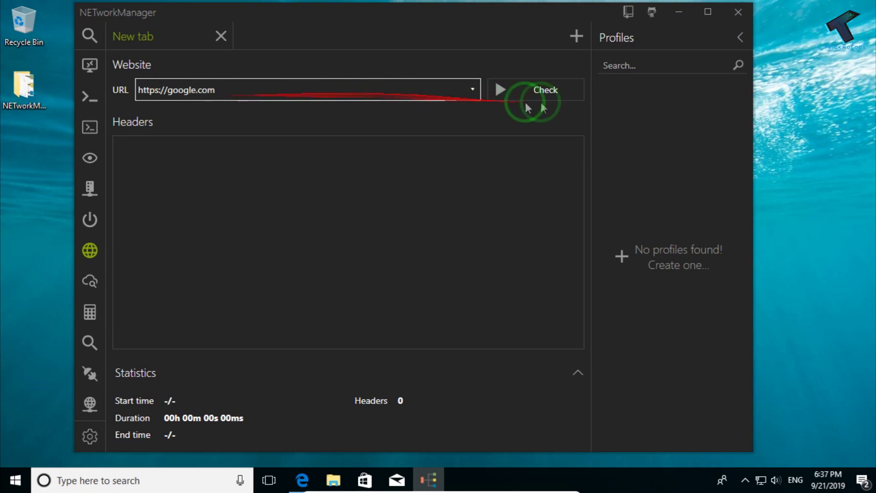
pyautogui.click(545, 97)
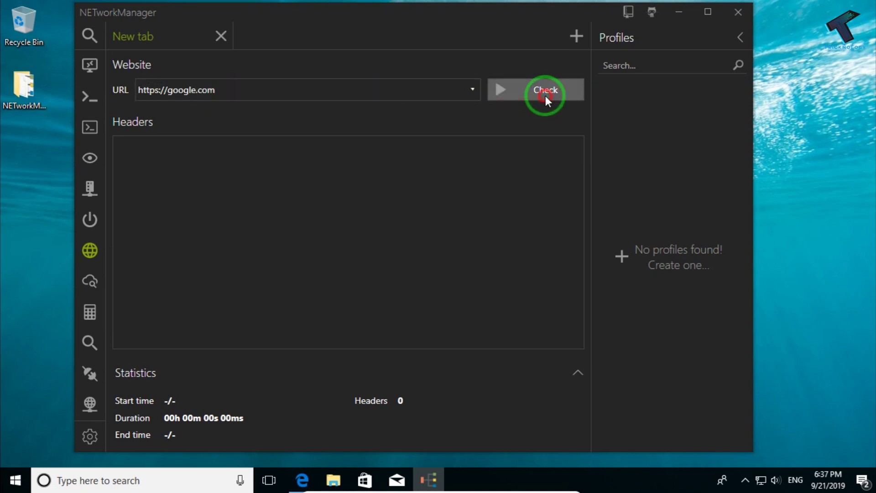
pyautogui.moveTo(118, 143); pyautogui.dragTo(264, 275)
pyautogui.click(264, 276)
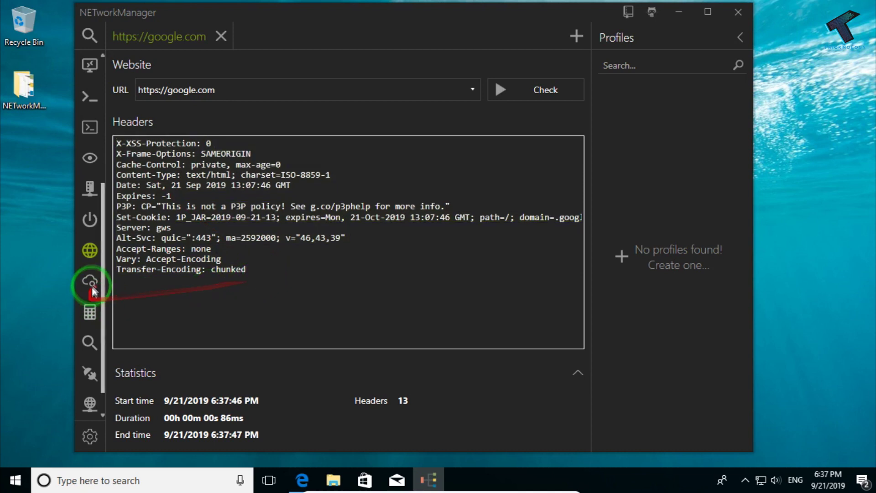
pyautogui.scroll(-1, 91, 284)
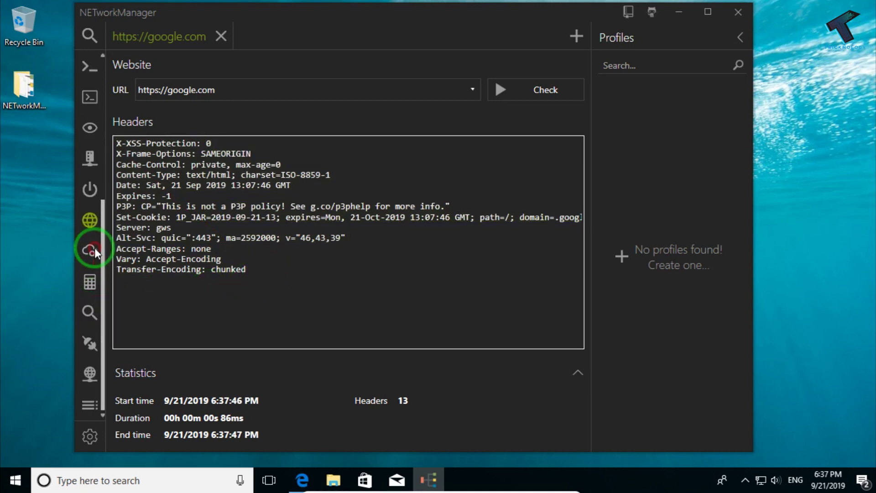
# Run a Whois query for google.com.
pyautogui.click(93, 250)
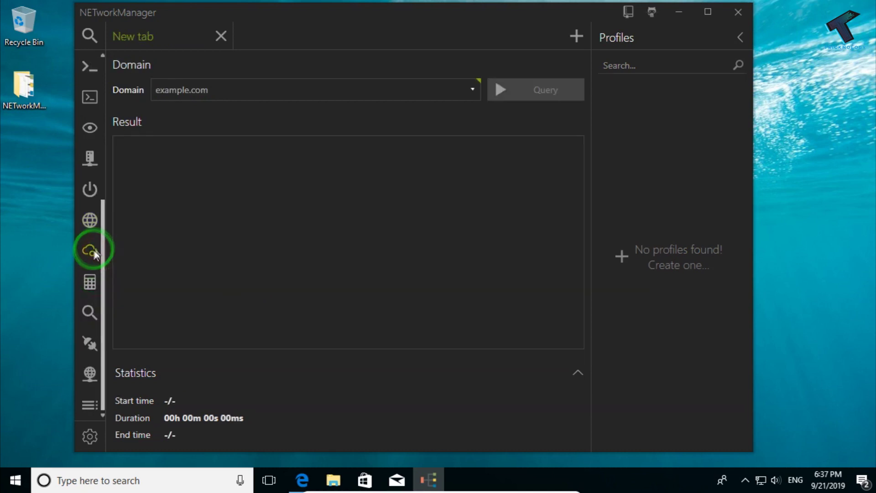
pyautogui.click(212, 89)
pyautogui.write('googl')
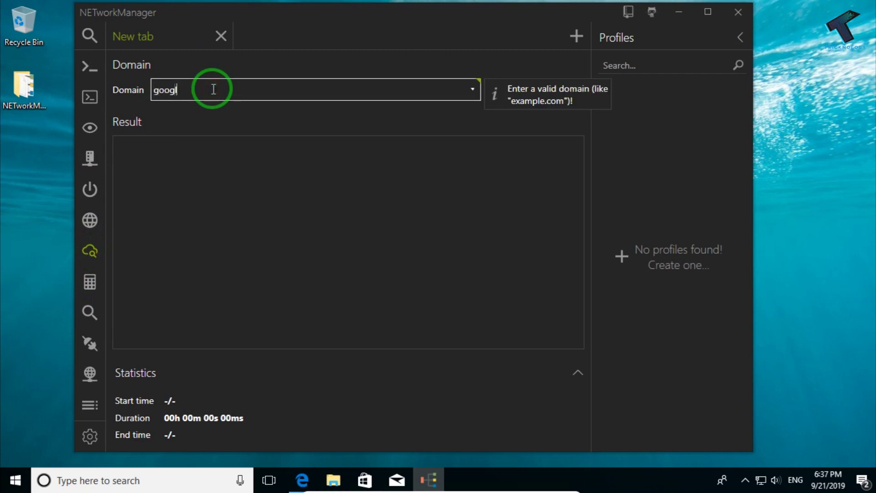
pyautogui.write('e.com')
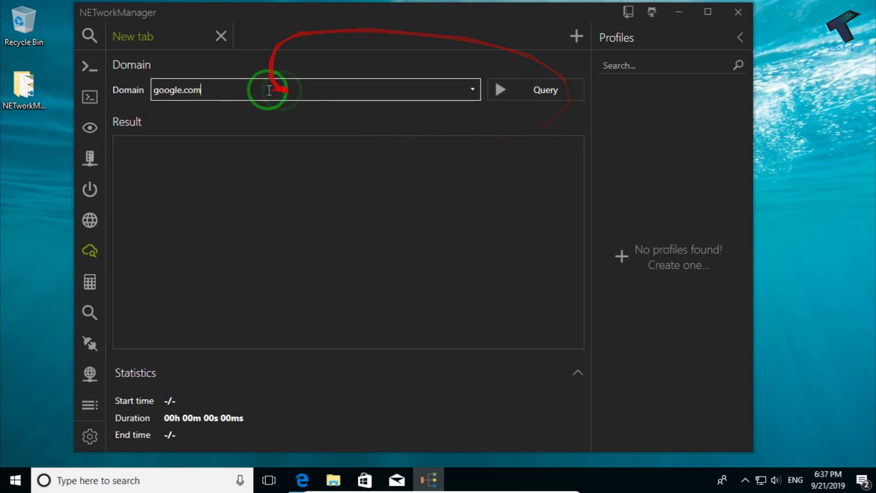
pyautogui.moveTo(268, 90); pyautogui.dragTo(140, 92)
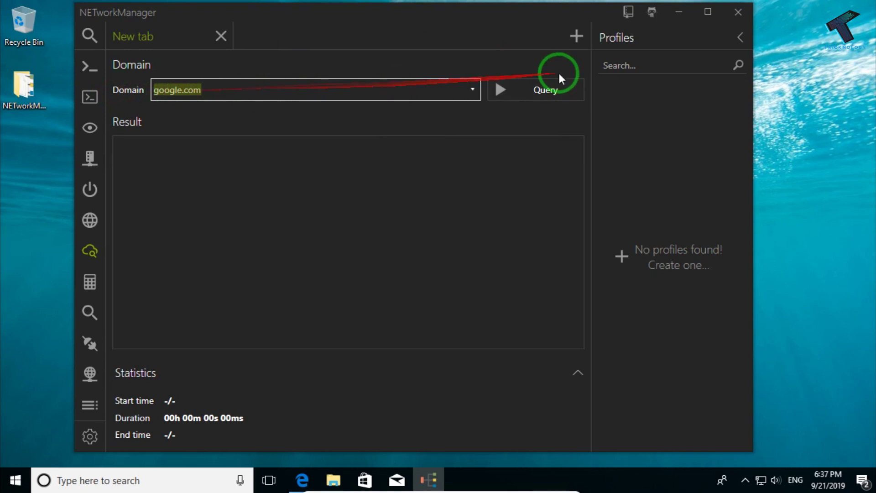
pyautogui.click(556, 91)
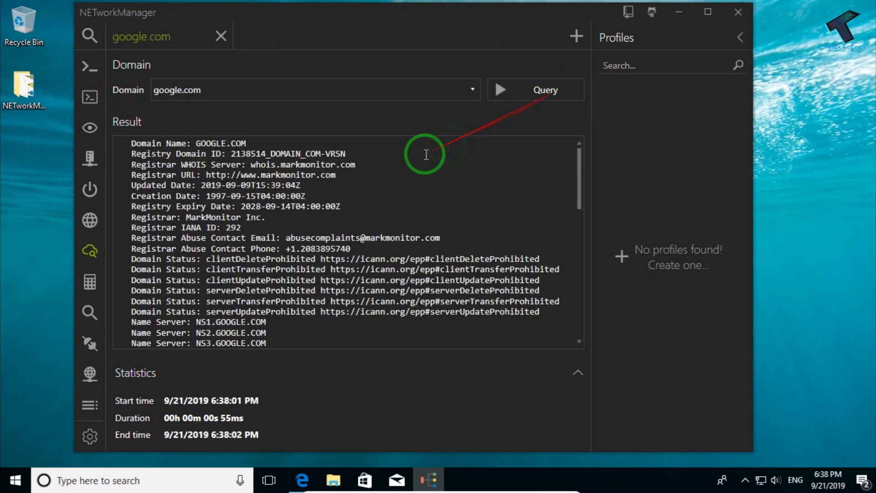
# Scroll the result to review the MarkMonitor registrar, 1997-09-15 creation and 2028-09-14 expiry dates.
pyautogui.scroll(-2, 358, 259)
pyautogui.scroll(-1, 358, 259)
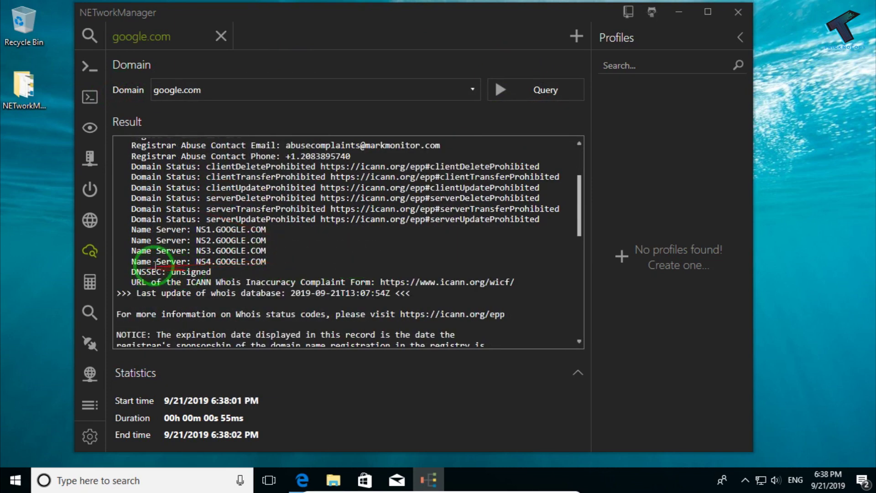
pyautogui.scroll(3, 260, 259)
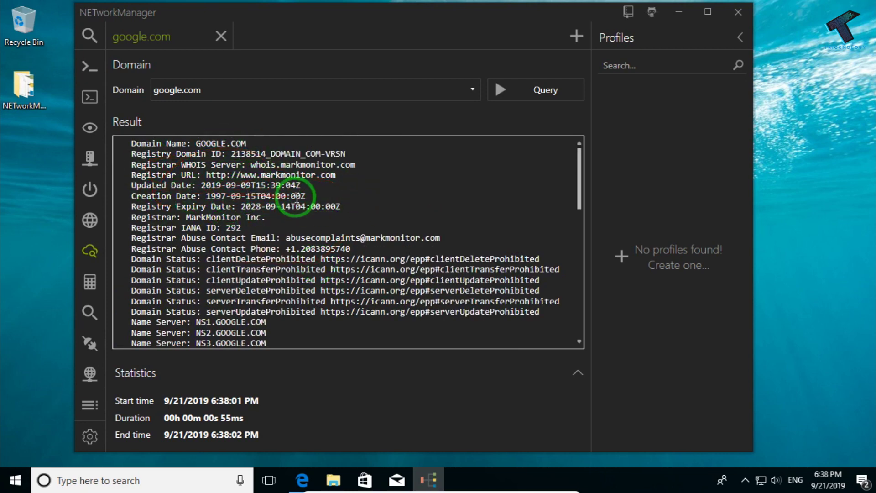
pyautogui.scroll(-12, 293, 201)
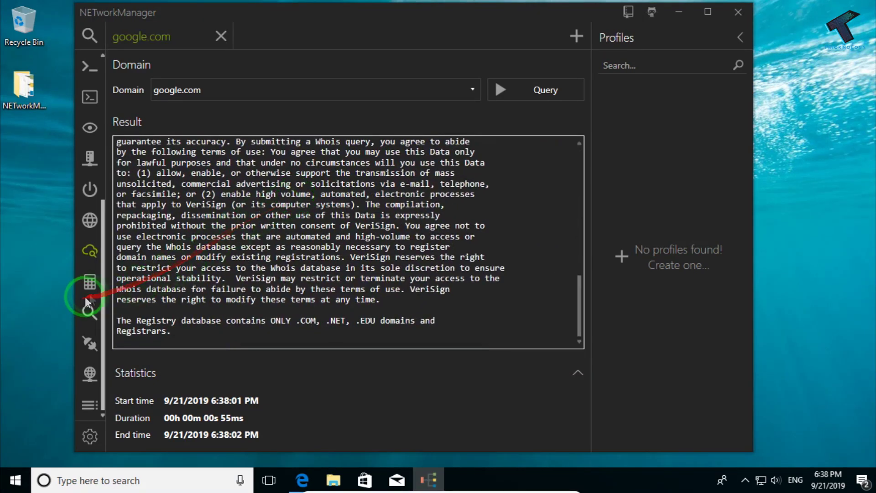
# Open the Subnet Calculator and put the cursor in its empty Subnet field.
pyautogui.click(92, 285)
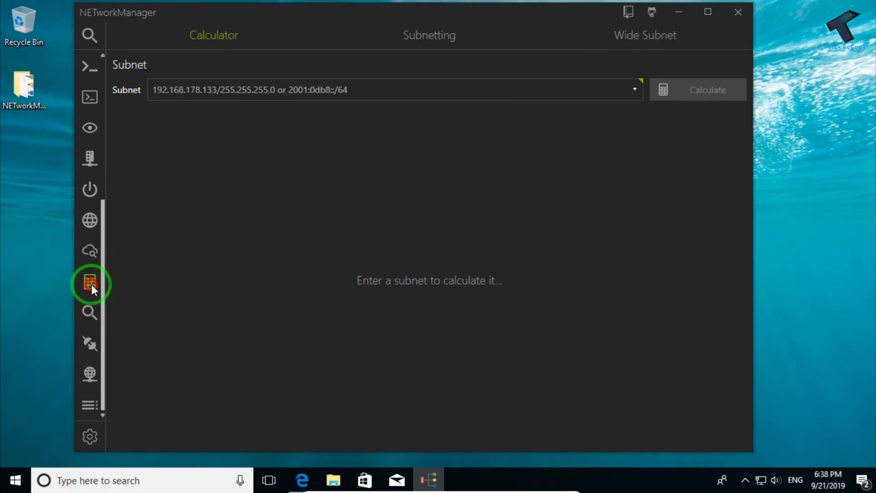
pyautogui.click(288, 90)
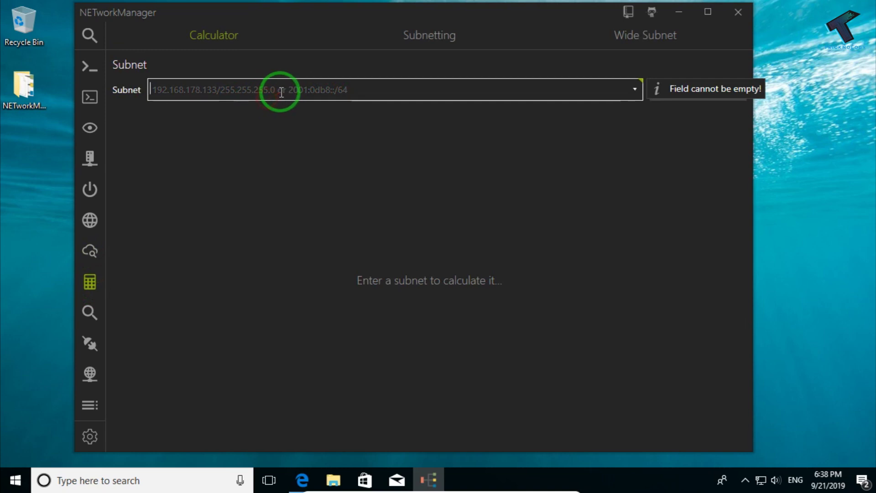
pyautogui.click(348, 86)
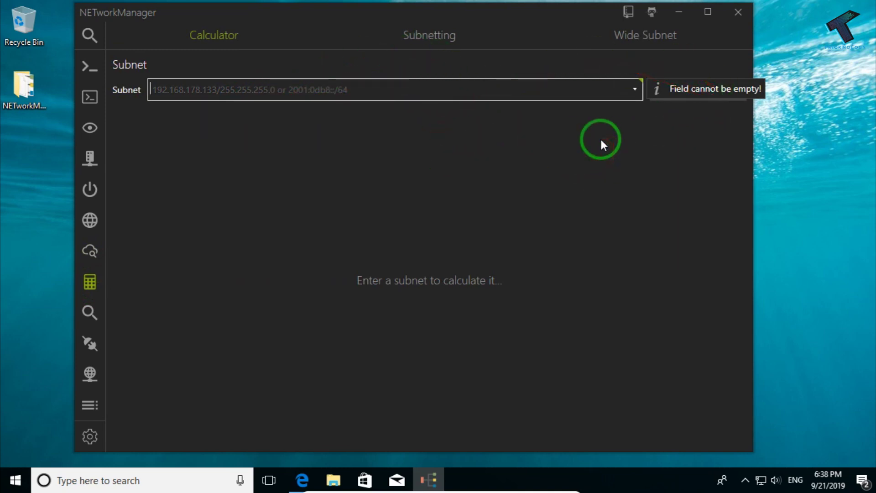
# Open the Lookup tool's OUI tab and put the cursor in the MAC address or vendor field.
pyautogui.click(94, 309)
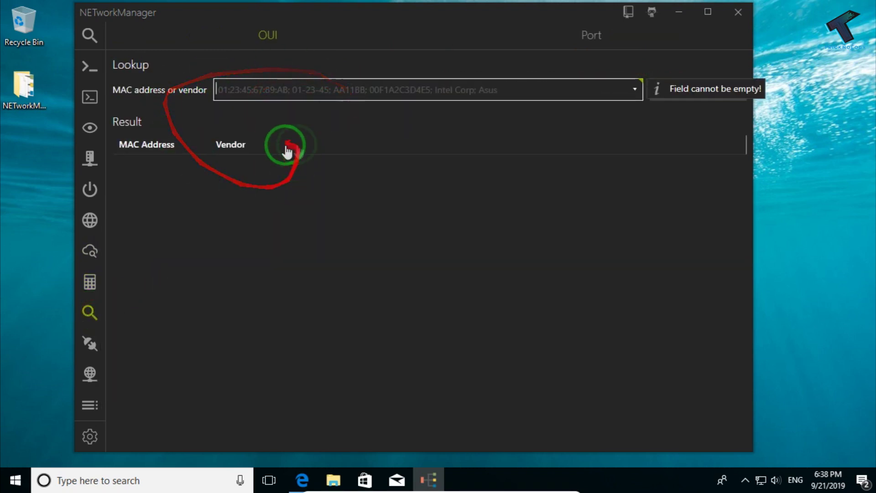
pyautogui.click(251, 94)
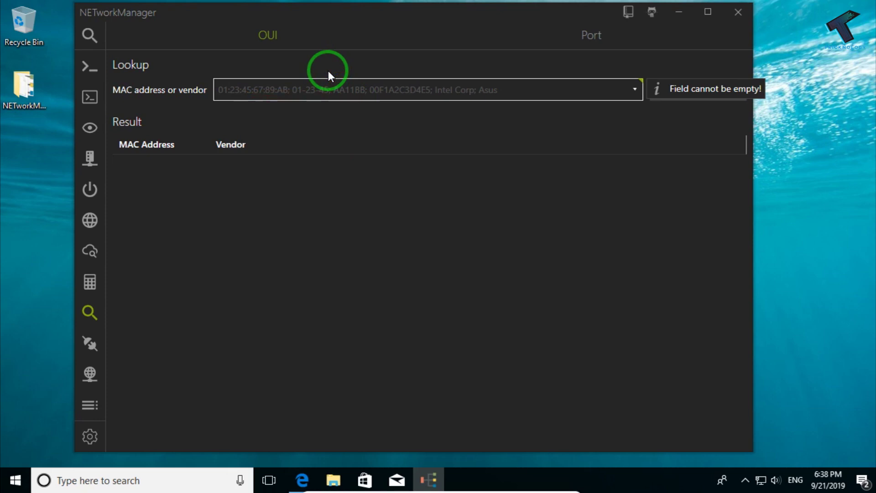
# Launch Command Prompt via Win+R and run ipconfig /all.
pyautogui.press('super+r')
pyautogui.write('cm')
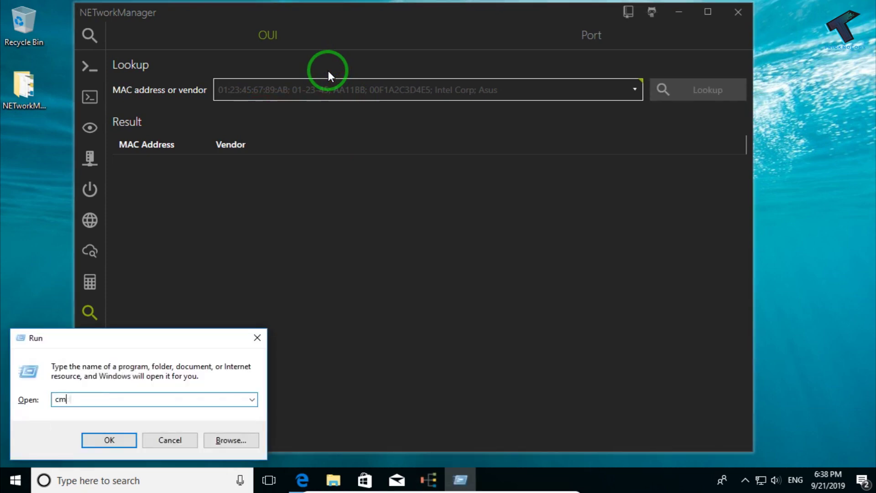
pyautogui.write('d')
pyautogui.press('Return')
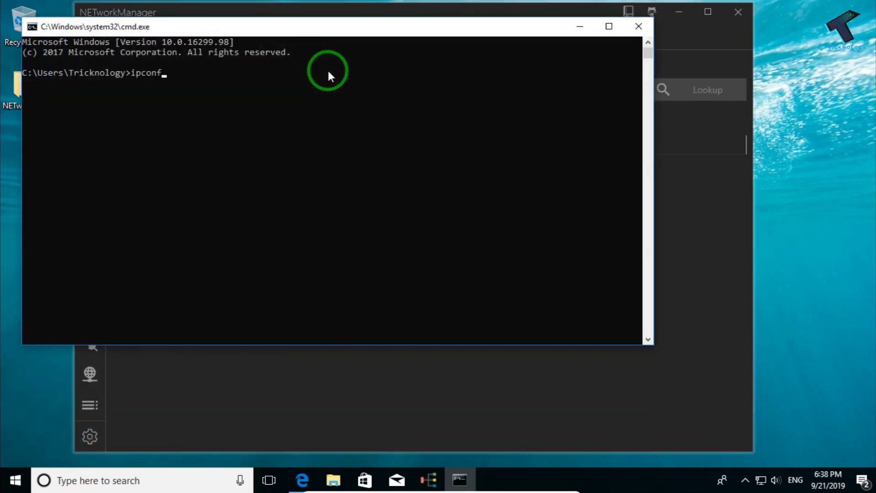
pyautogui.write('ipconfig /all')
pyautogui.press('Return')
# Copy the Ethernet physical address 08-00-27-23-8F-A8 and return to NETworkManager.
pyautogui.scroll(3, 327, 165)
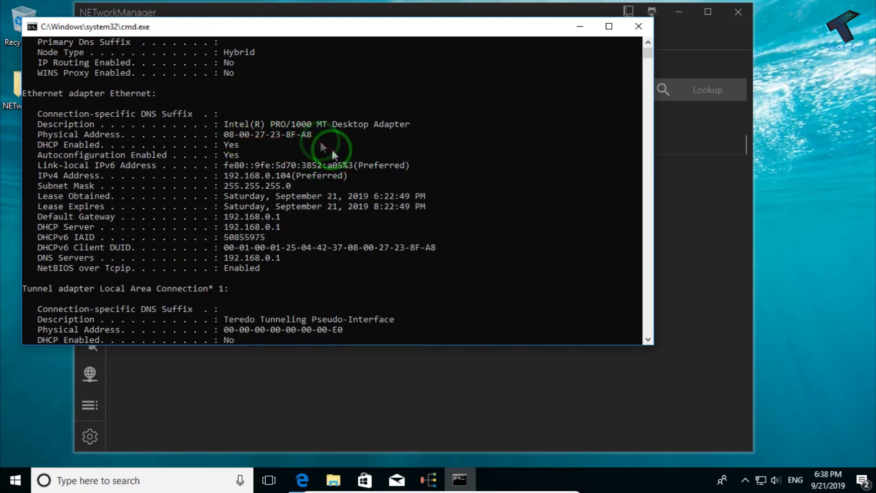
pyautogui.rightClick(345, 28)
pyautogui.click(381, 126)
pyautogui.click(457, 125)
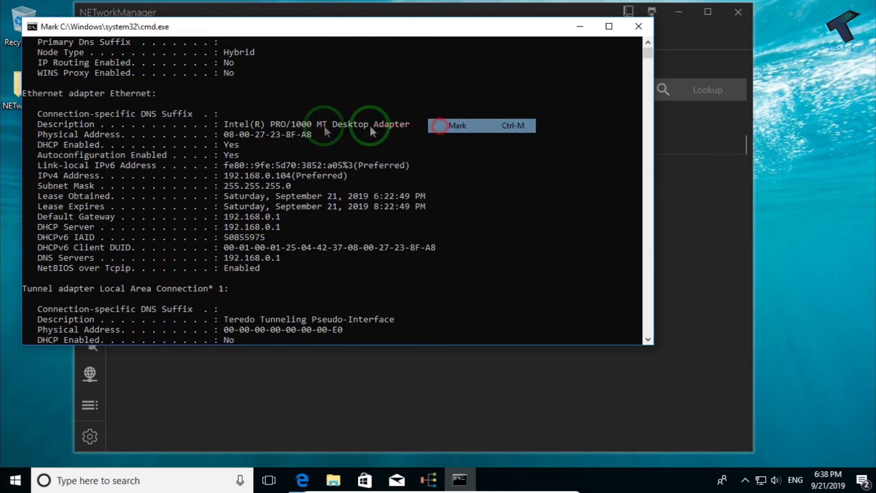
pyautogui.moveTo(312, 134); pyautogui.dragTo(227, 134)
pyautogui.hotkey('ctrl', 'c')
pyautogui.press('Return')
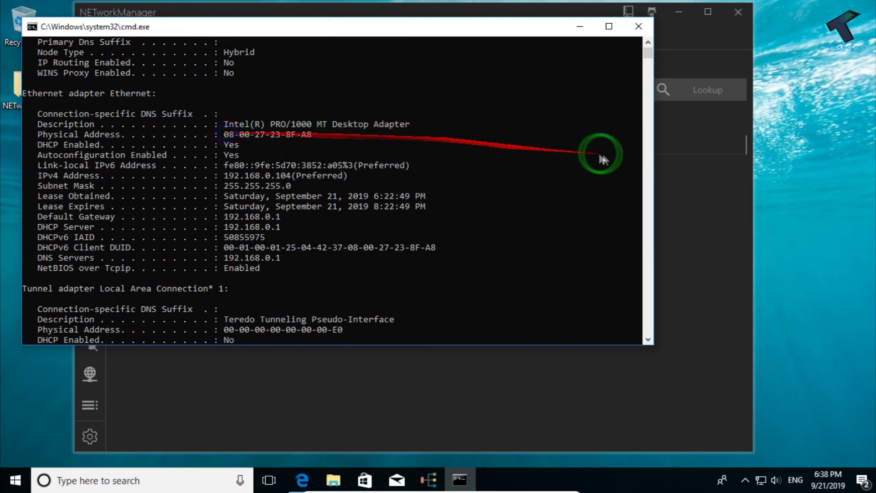
pyautogui.click(687, 150)
# Paste 08-00-27-23-8F-A8 into the OUI lookup and find its vendor, PCS Systemtechnik GmbH.
pyautogui.click(347, 88)
pyautogui.hotkey('ctrl', 'v')
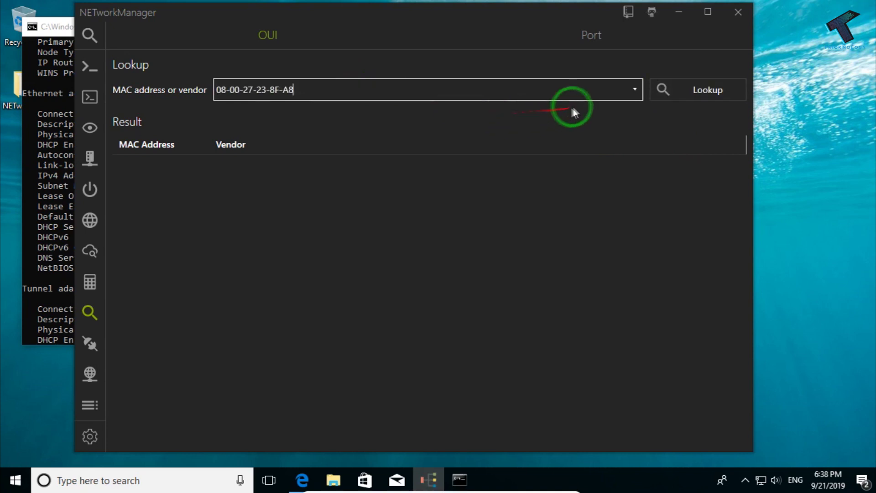
pyautogui.click(670, 91)
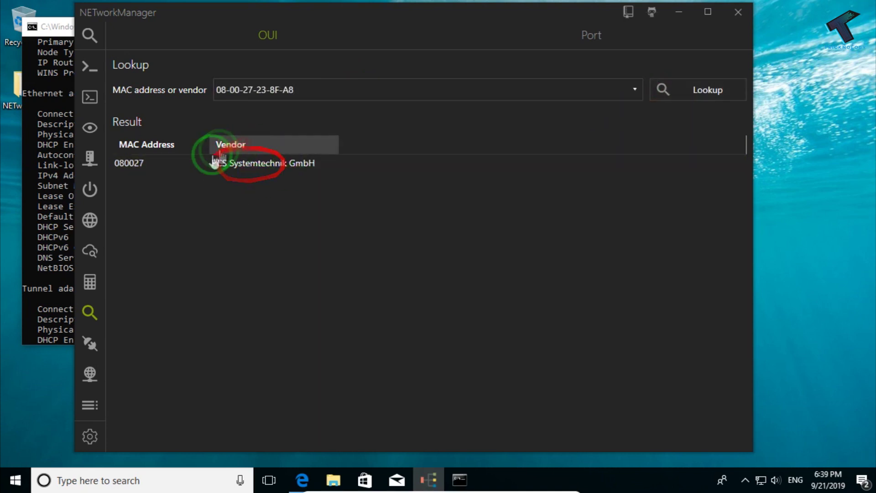
pyautogui.click(281, 168)
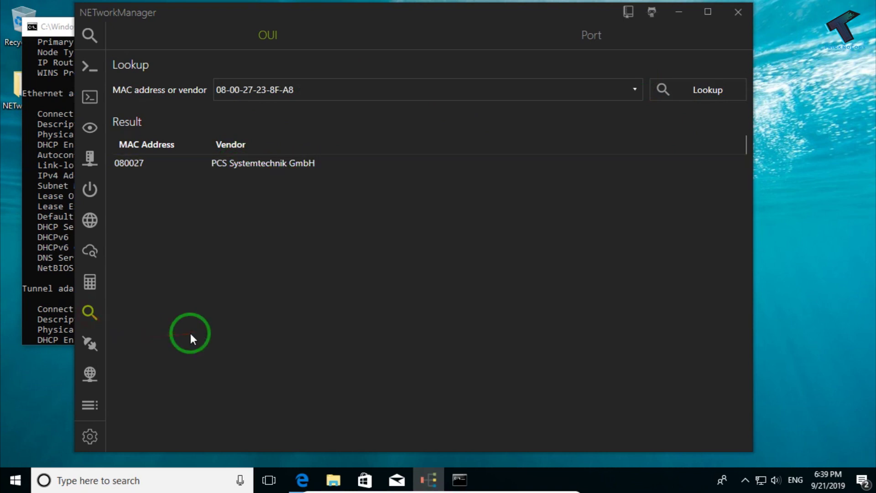
pyautogui.click(89, 344)
# Browse the active TCP connections, selecting rows such as 168.63.153.205, 223.223.158.138 and 52.139.250.253.
pyautogui.moveTo(89, 343)
pyautogui.mouseDown()
pyautogui.moveTo(200, 333)
pyautogui.moveTo(209, 156)
pyautogui.moveTo(567, 35)
pyautogui.moveTo(285, 61)
pyautogui.mouseUp()
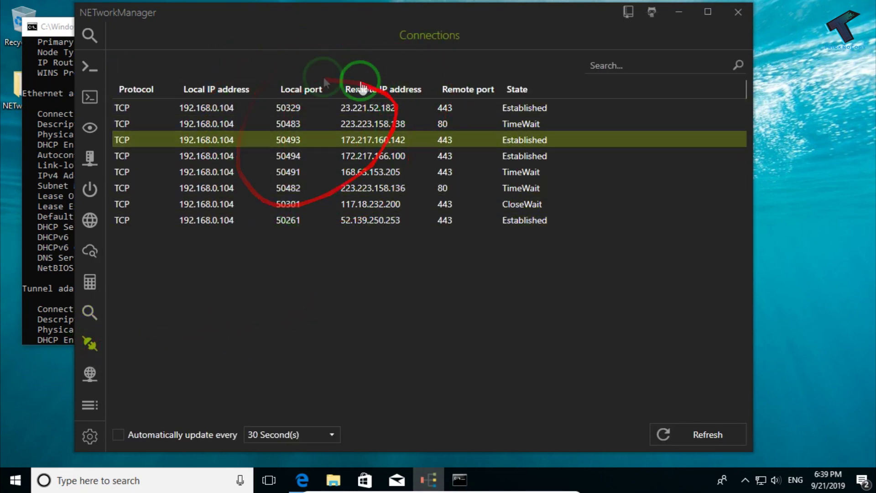
pyautogui.click(408, 172)
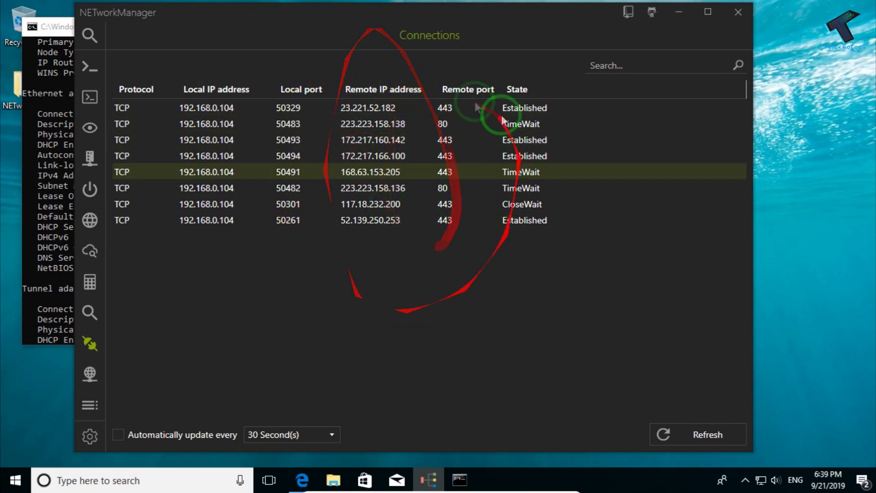
pyautogui.click(454, 108)
pyautogui.click(535, 122)
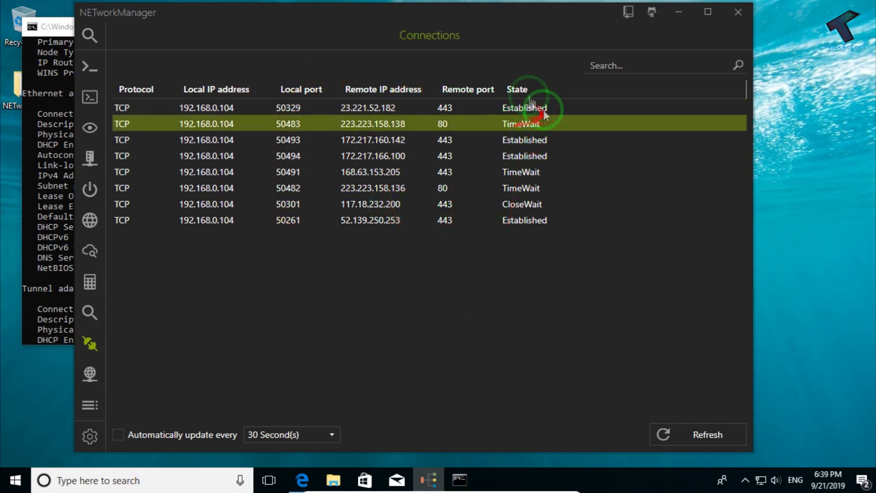
pyautogui.keyDown('ctrl'); pyautogui.click(544, 114); pyautogui.keyUp('ctrl')
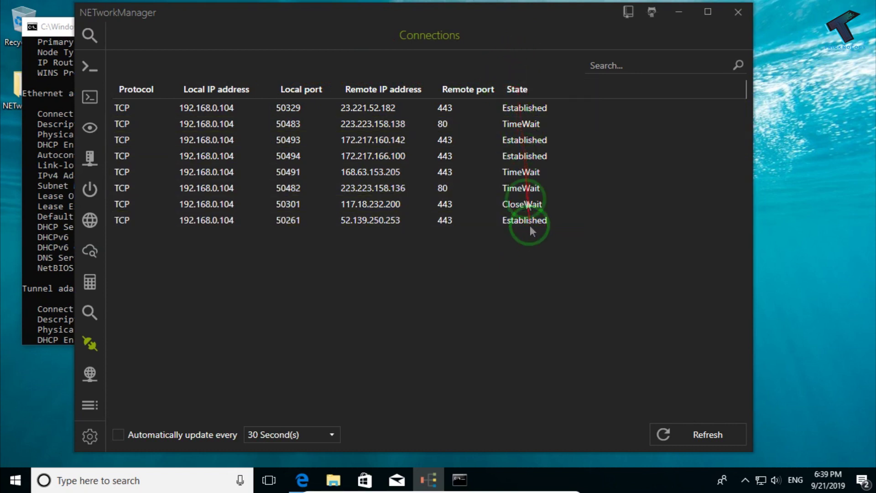
pyautogui.click(526, 173)
pyautogui.click(524, 189)
pyautogui.click(442, 219)
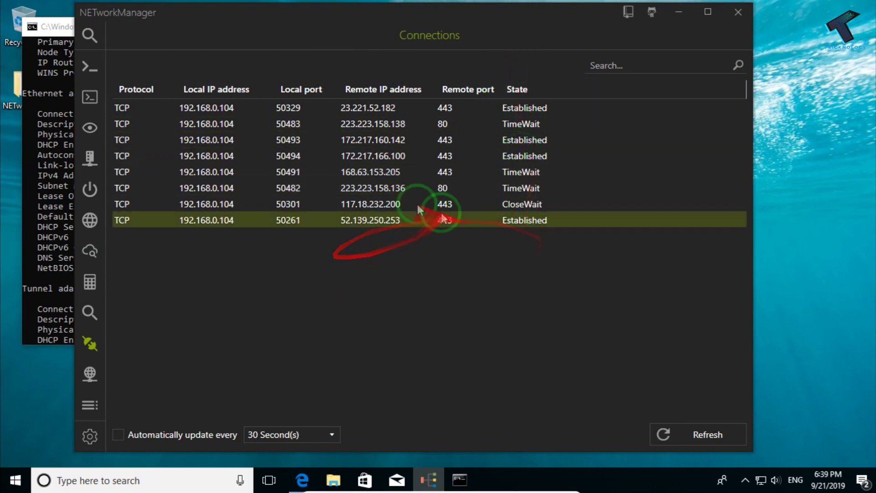
pyautogui.keyDown('ctrl'); pyautogui.click(443, 219); pyautogui.keyUp('ctrl')
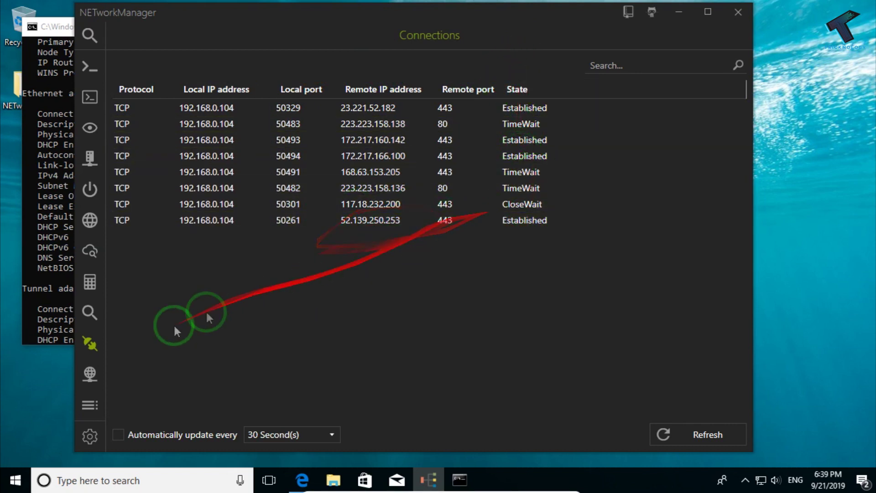
pyautogui.click(93, 374)
# Review the listeners such as TCP 445, 49667 and 52488, then bring up the ARP table.
pyautogui.click(171, 144)
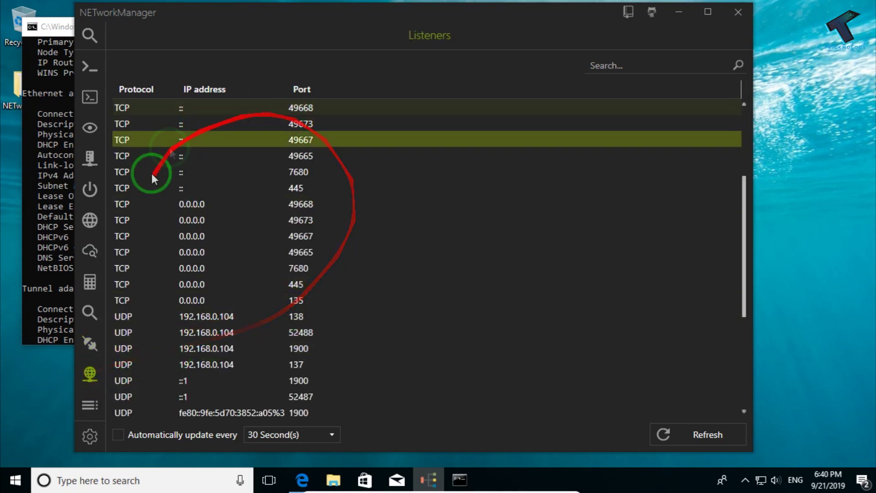
pyautogui.click(223, 284)
pyautogui.scroll(-2, 237, 278)
pyautogui.click(294, 140)
pyautogui.click(339, 235)
pyautogui.click(141, 185)
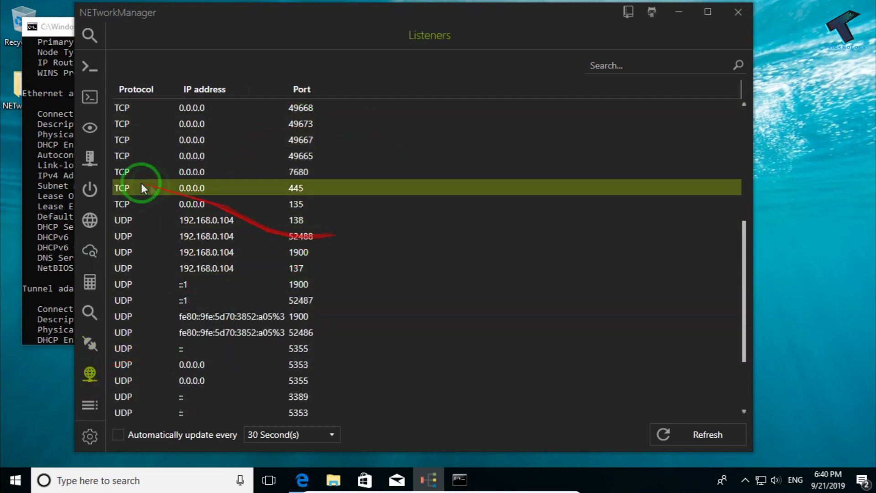
pyautogui.scroll(-2, 286, 299)
pyautogui.scroll(3, 311, 299)
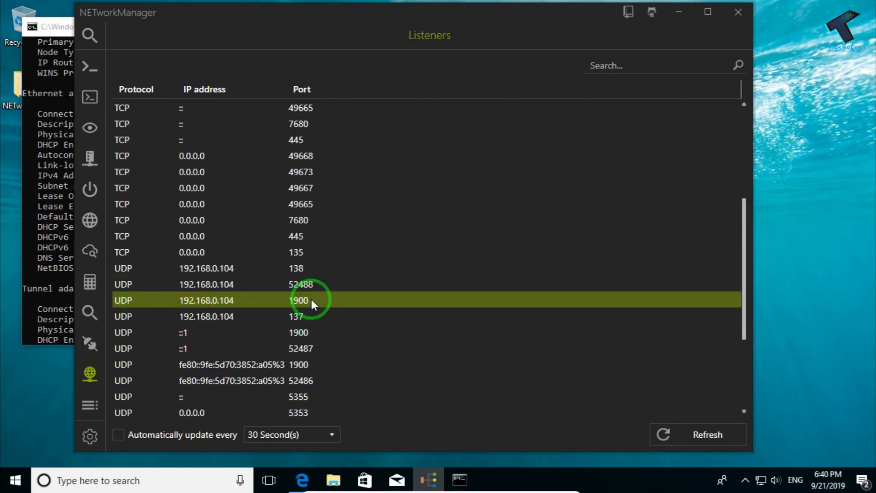
pyautogui.scroll(2, 311, 299)
pyautogui.scroll(-5, 337, 269)
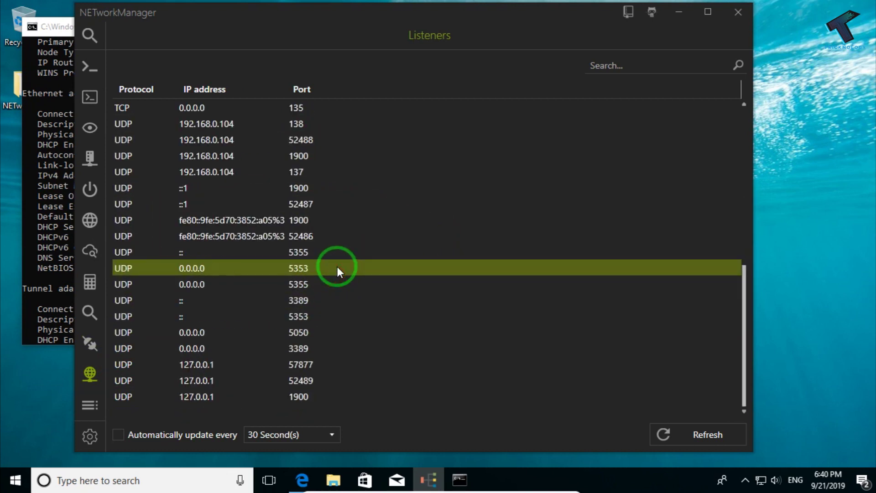
pyautogui.click(89, 405)
# Open Settings and go through the General and Window pages to Appearance.
pyautogui.click(90, 445)
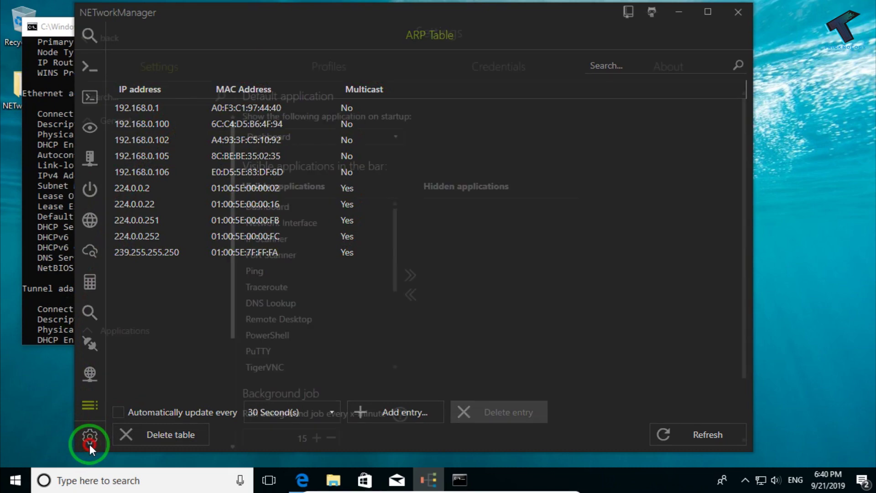
pyautogui.scroll(-3, 189, 235)
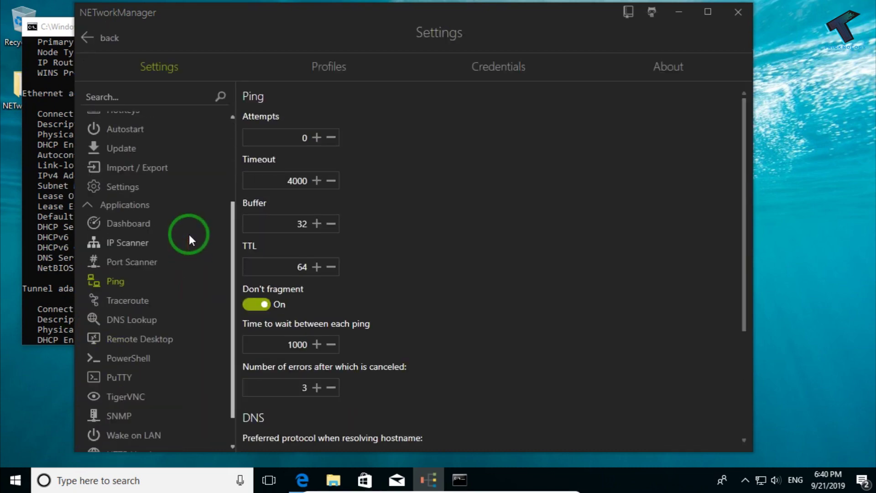
pyautogui.scroll(4, 189, 235)
pyautogui.click(121, 141)
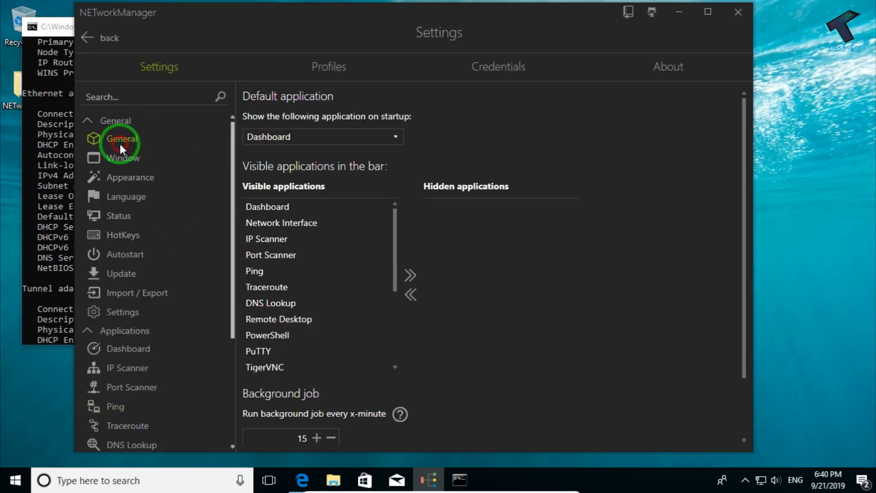
pyautogui.click(121, 157)
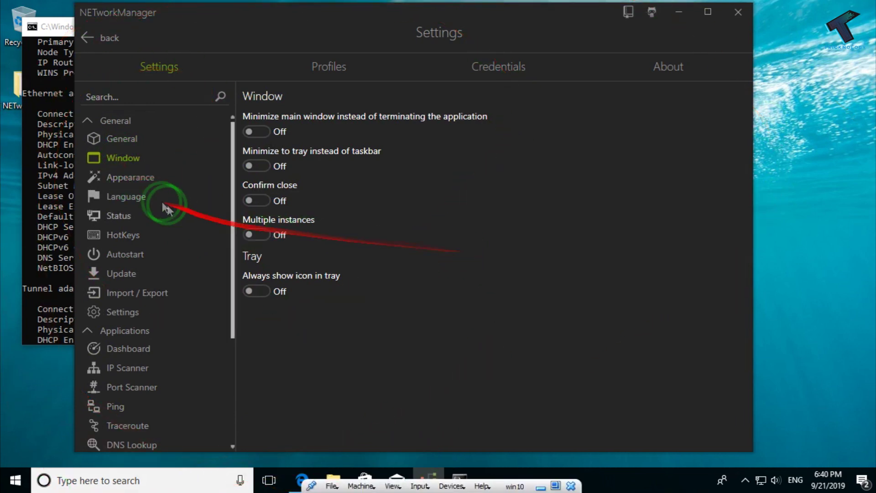
pyautogui.click(126, 178)
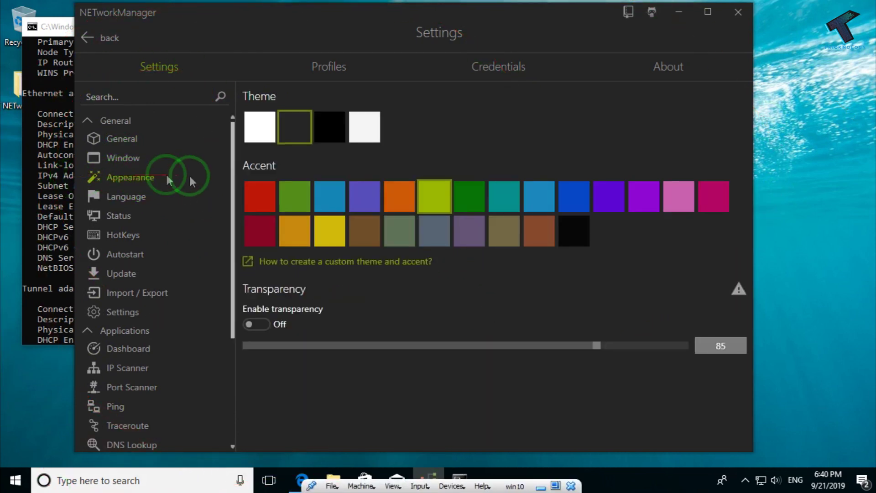
# Choose the black theme with an orange accent and enable transparency at 85.
pyautogui.click(326, 126)
pyautogui.click(400, 196)
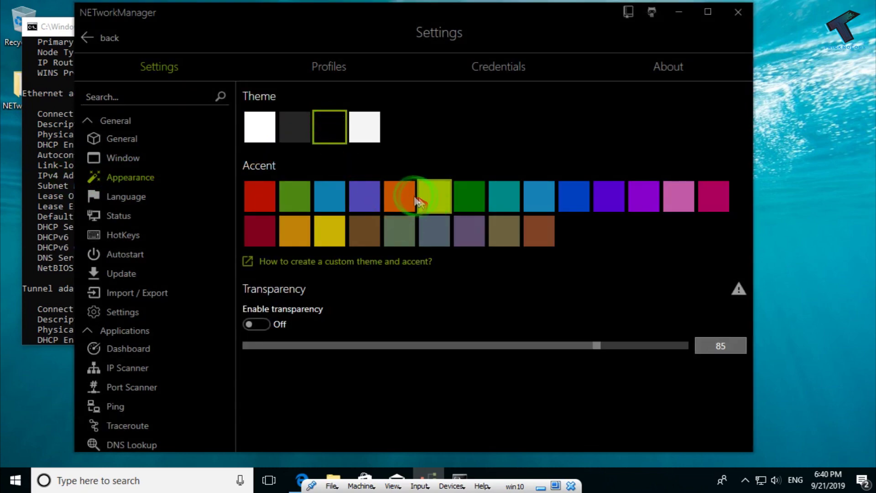
pyautogui.click(374, 126)
pyautogui.click(295, 127)
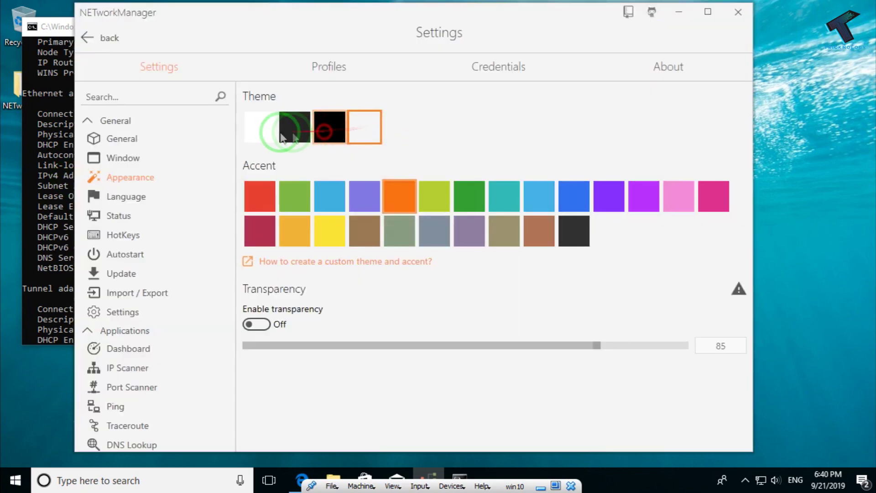
pyautogui.click(259, 127)
pyautogui.click(297, 127)
pyautogui.click(329, 131)
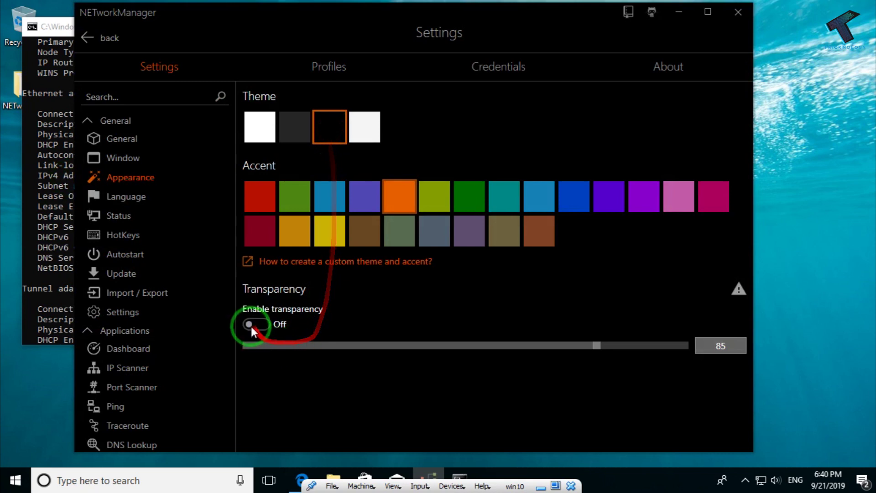
pyautogui.click(271, 325)
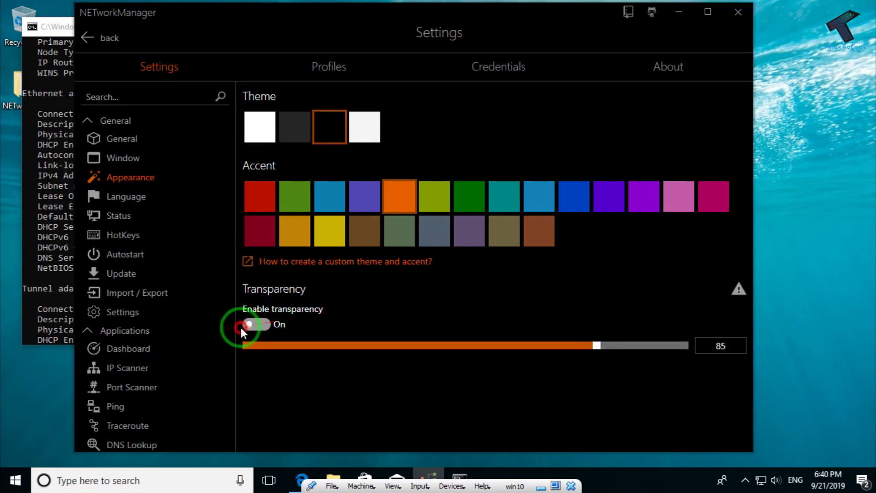
pyautogui.click(273, 324)
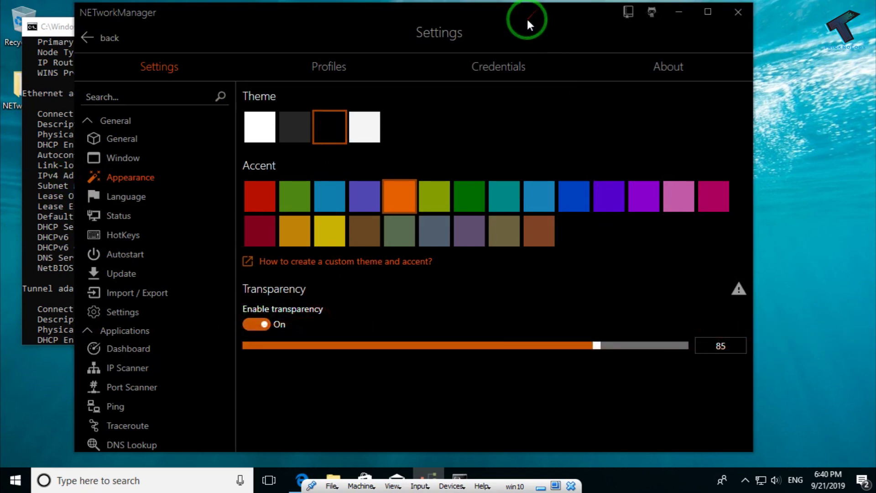